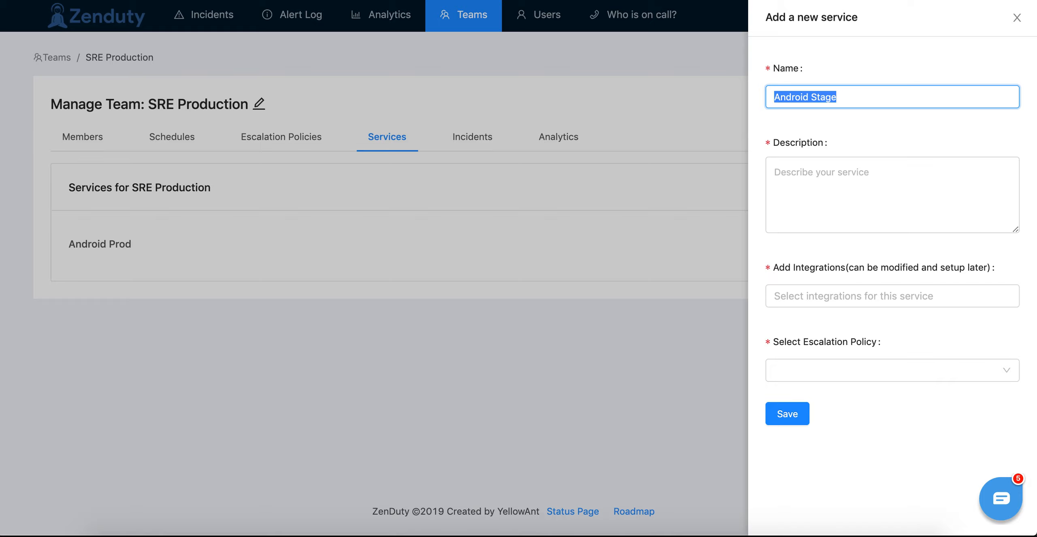
- Describe the new service as "Android Stage" and add the Sentry, Dynatrace and Grafana integrations to it
left_click(847, 197)
type("Android Stage")
left_click(806, 294)
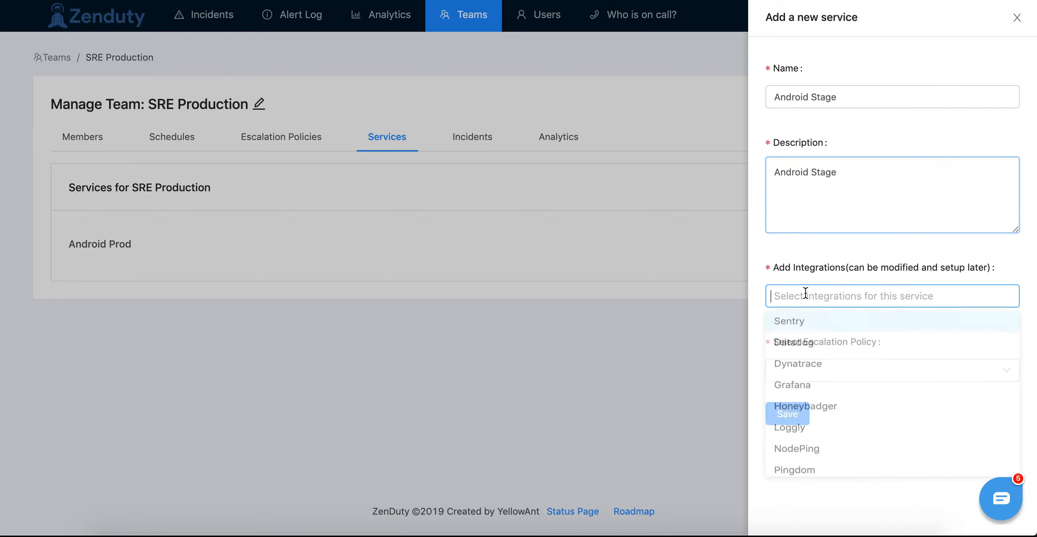
left_click(786, 324)
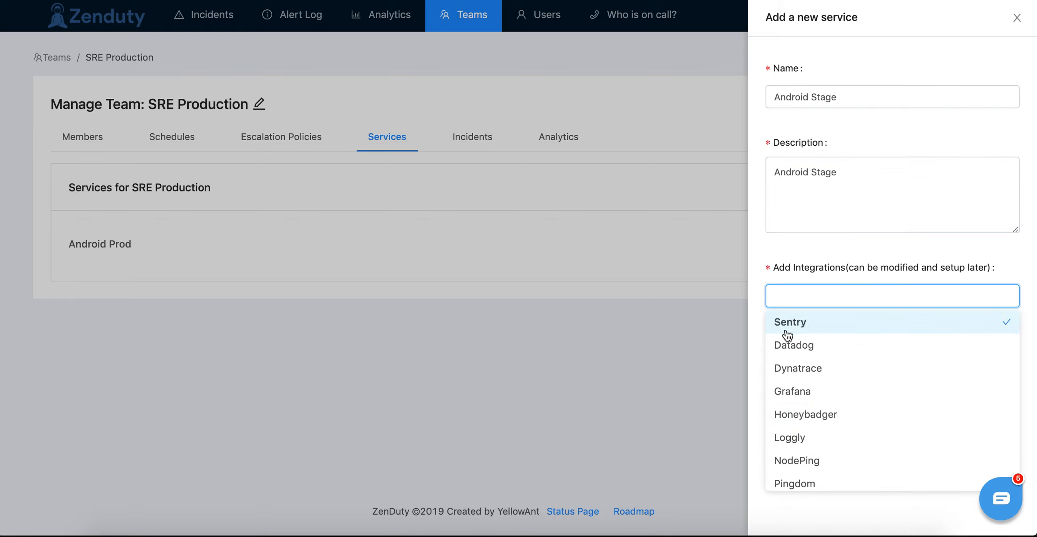
left_click(800, 369)
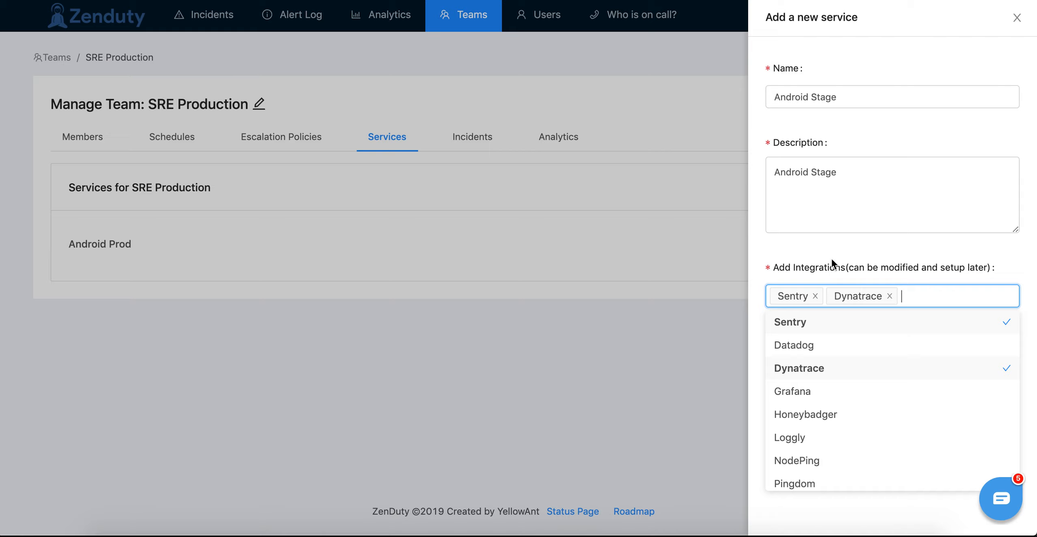
left_click(804, 391)
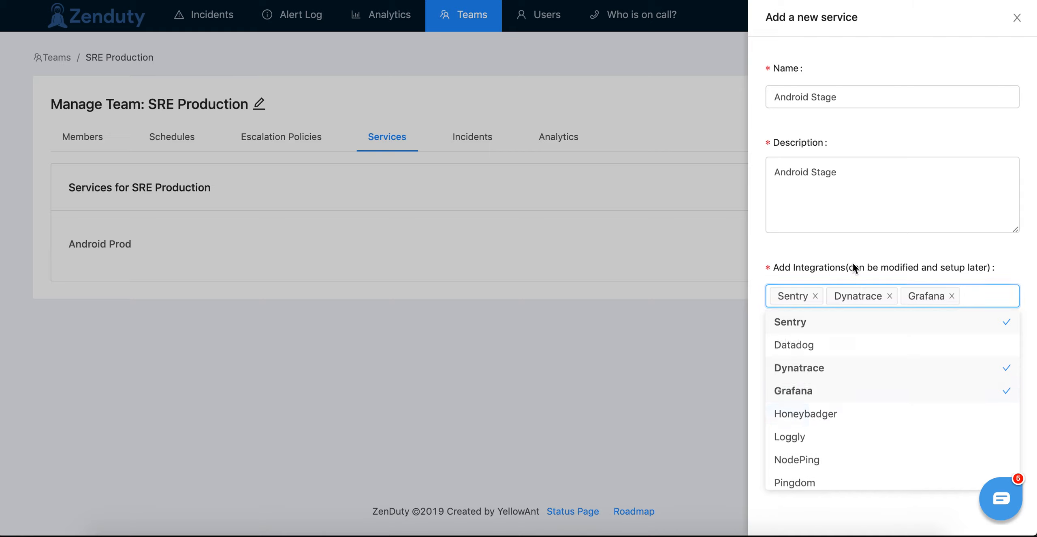
left_click(848, 299)
- Assign the Production escalation policy to the new service, but close the form without saving it
left_click(834, 375)
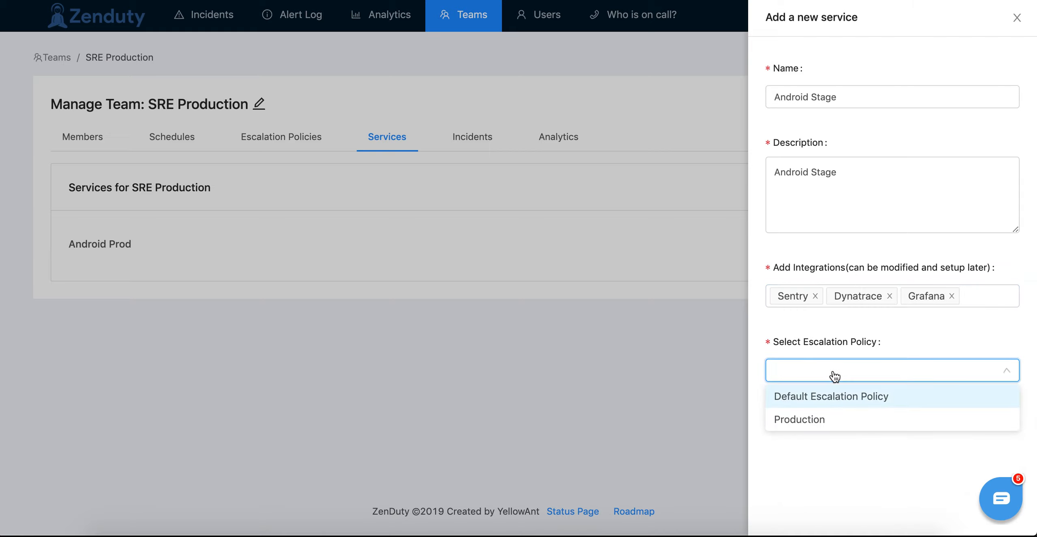
left_click(817, 420)
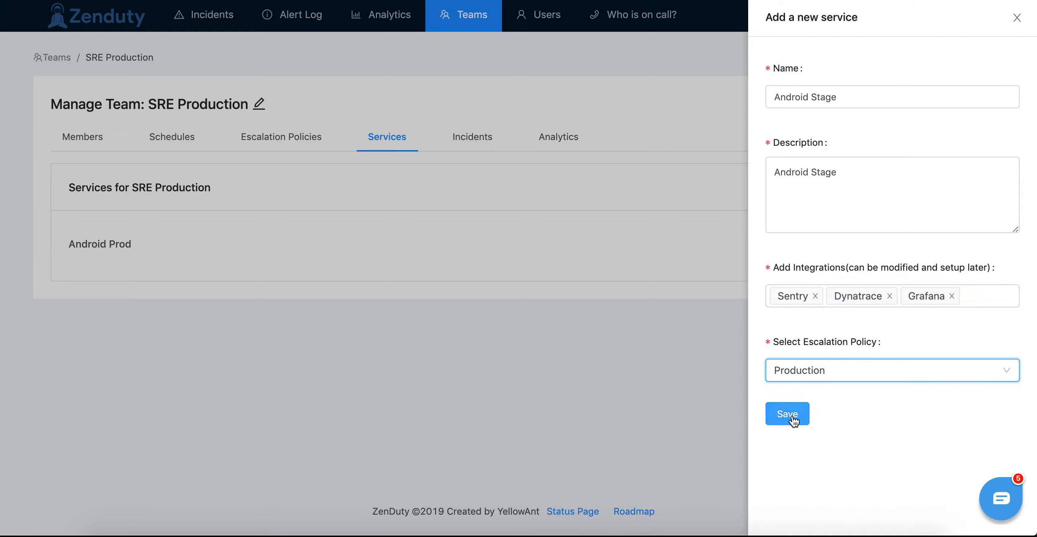
left_click(1016, 18)
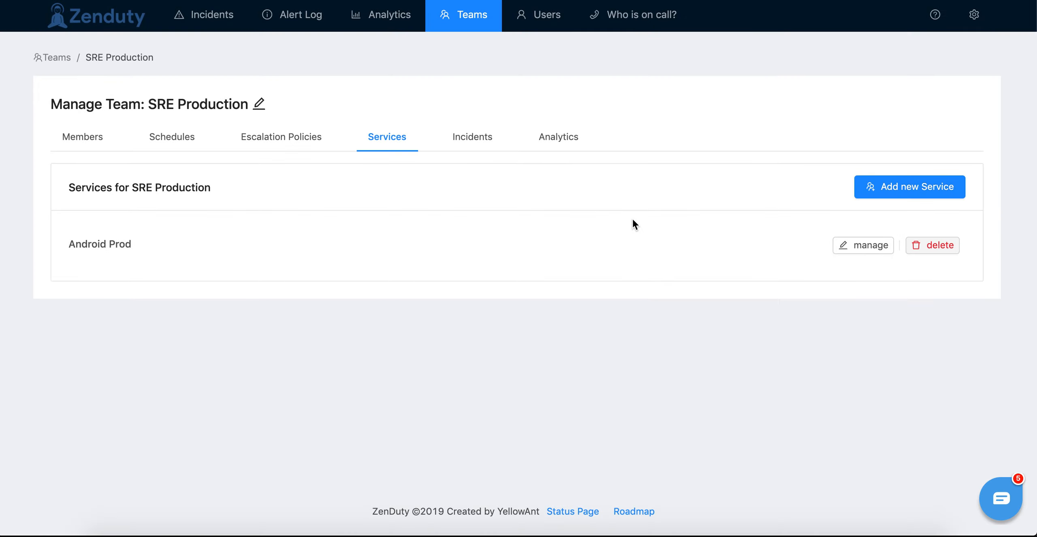
- In the Android Prod service's integrations, start a new integration for the Grafana application and name it Grafana
left_click(877, 247)
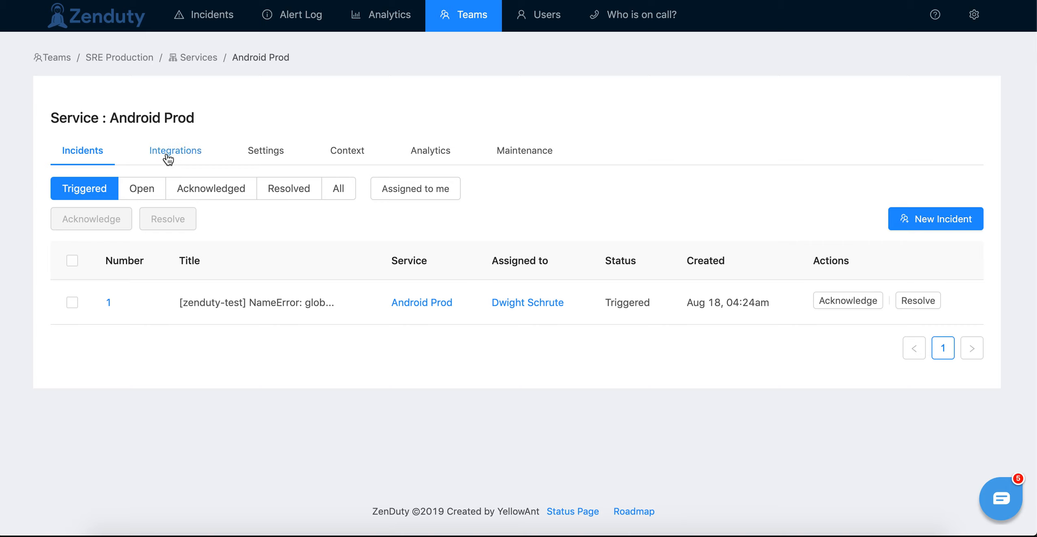
left_click(168, 159)
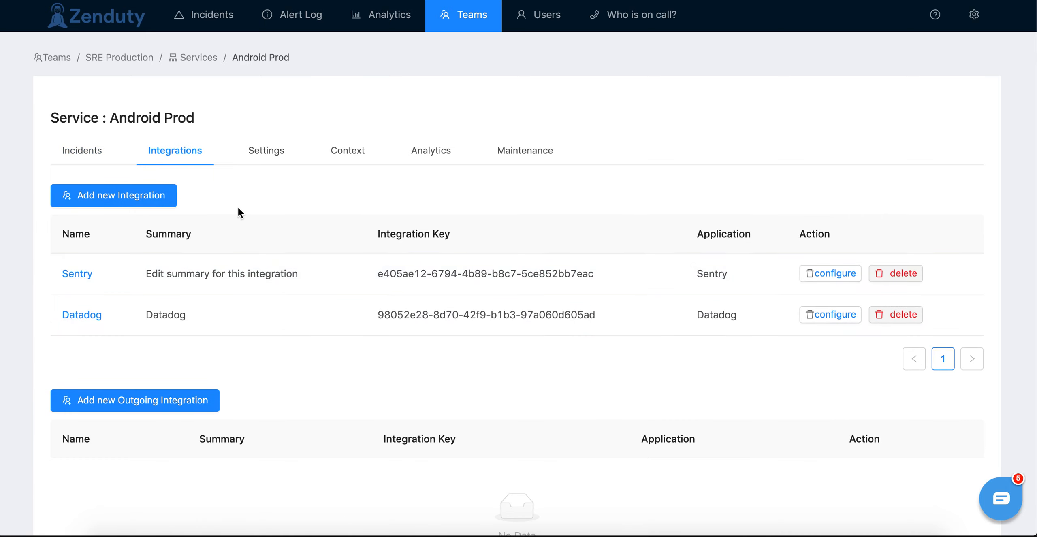
left_click(149, 205)
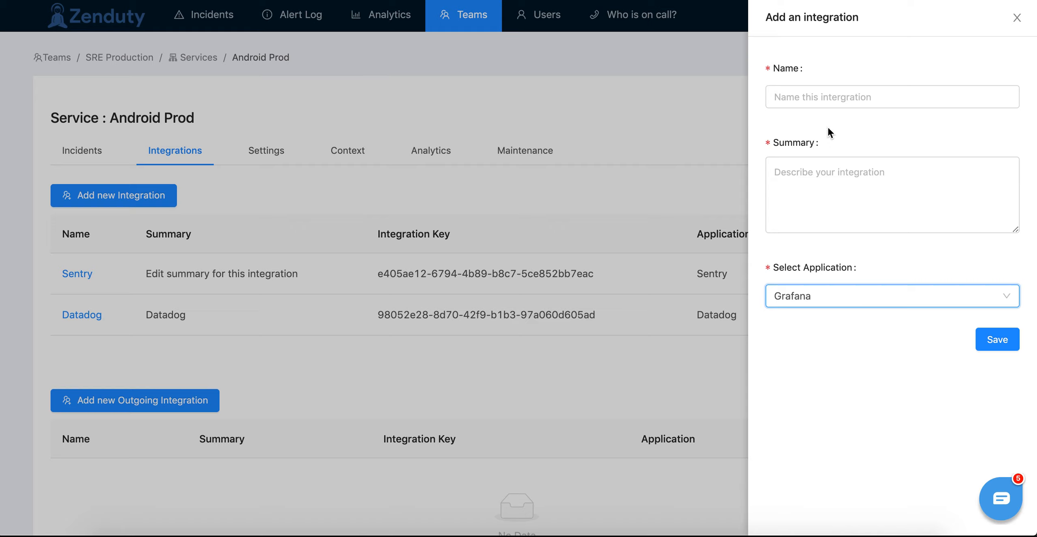
left_click(823, 97)
type("Grt")
key("BackSpace")
type("afana")
key("super+a")
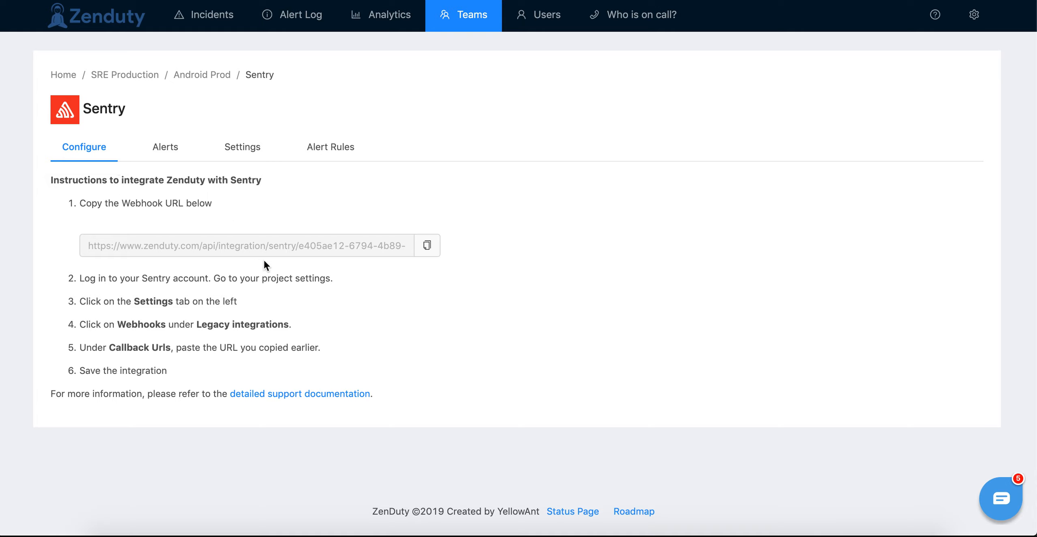
- Copy the Sentry integration's webhook URL and check it against the callback URL in Sentry's WebHooks settings
left_click(429, 248)
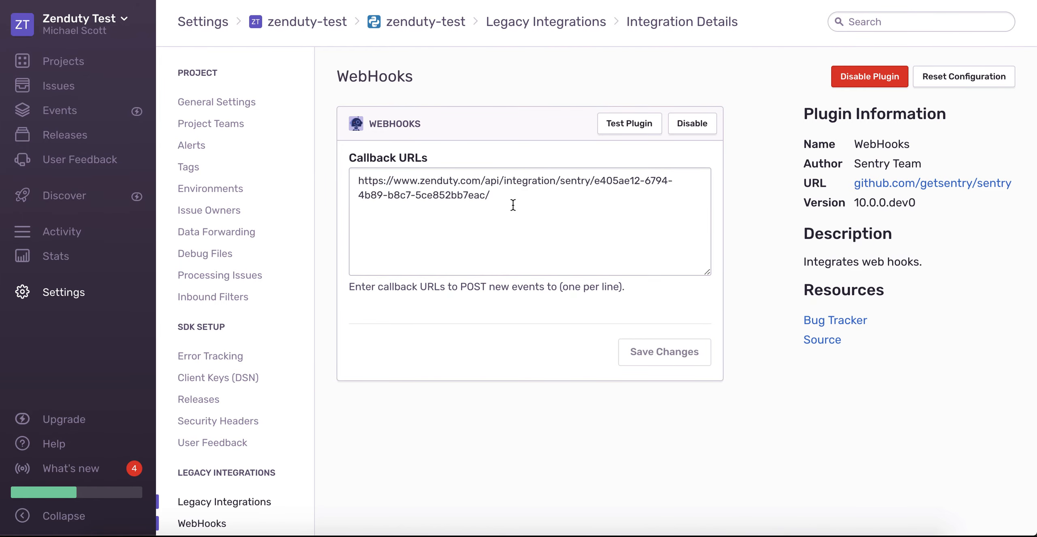
left_click_drag(513, 205, 334, 167)
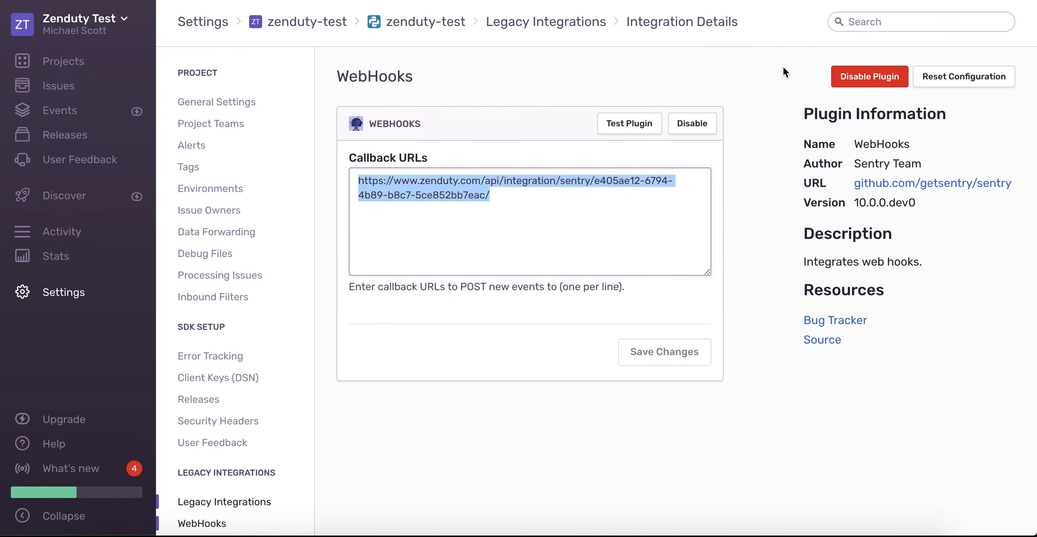
left_click(76, 89)
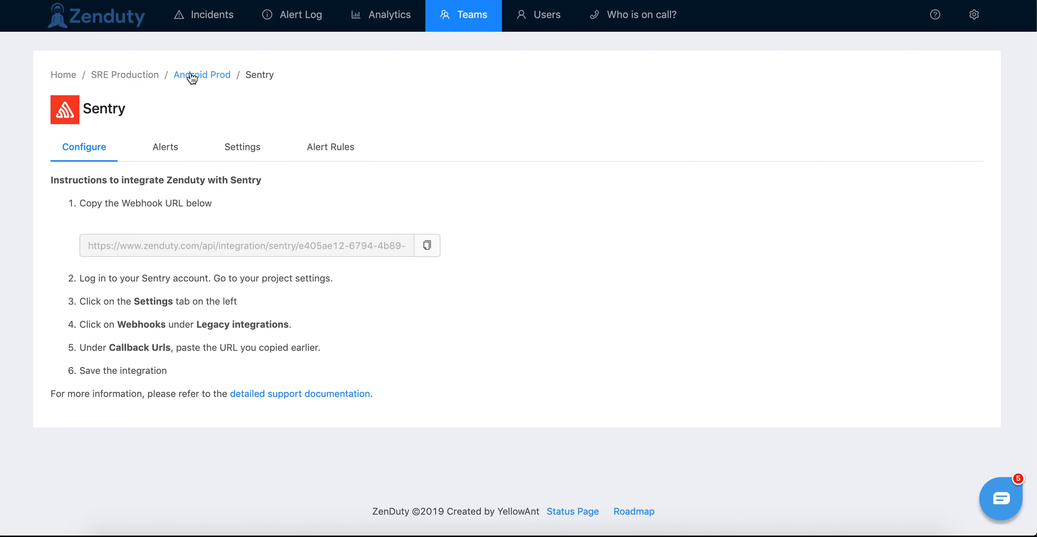
- Review the Sentry integration's alerts plus its incident creation and default urgency options, and open the overall incidents list
left_click(173, 151)
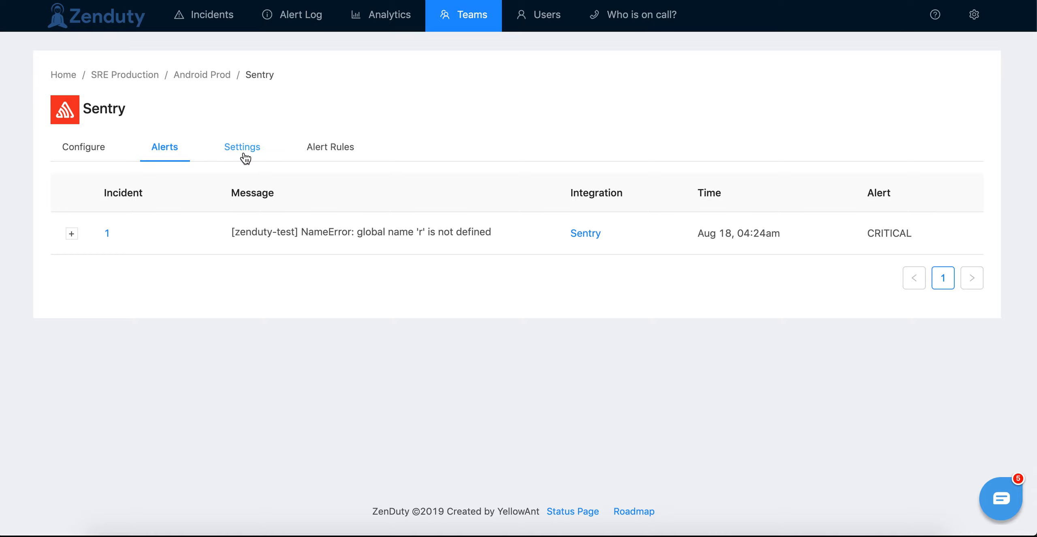
left_click(245, 158)
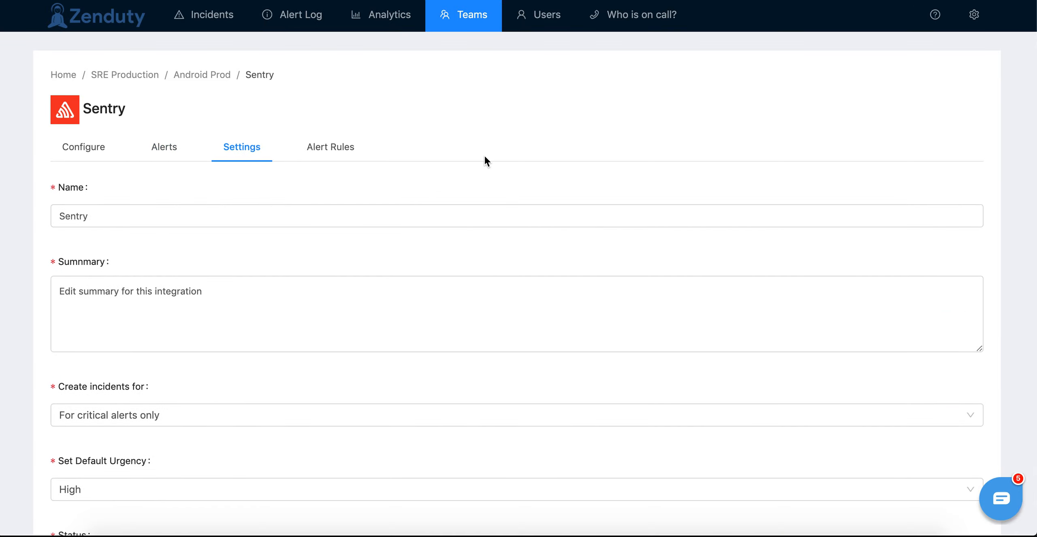
scroll(486, 160, "down", 3)
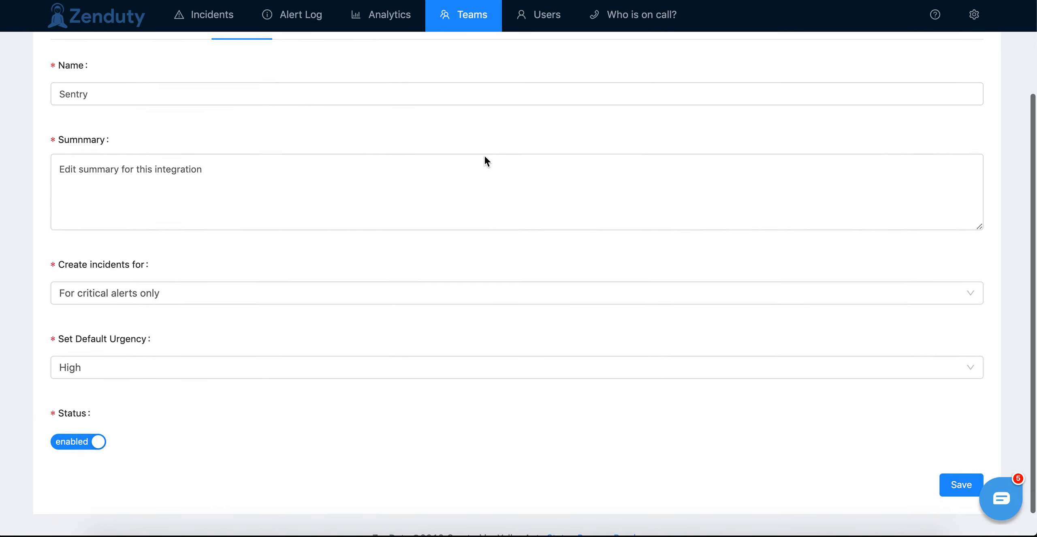
left_click(129, 368)
left_click(141, 341)
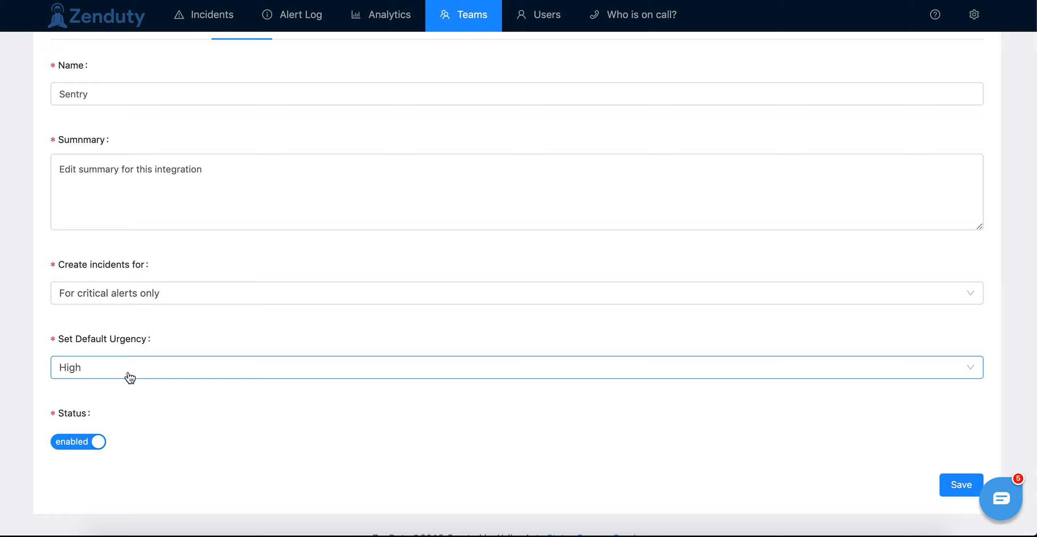
left_click(103, 377)
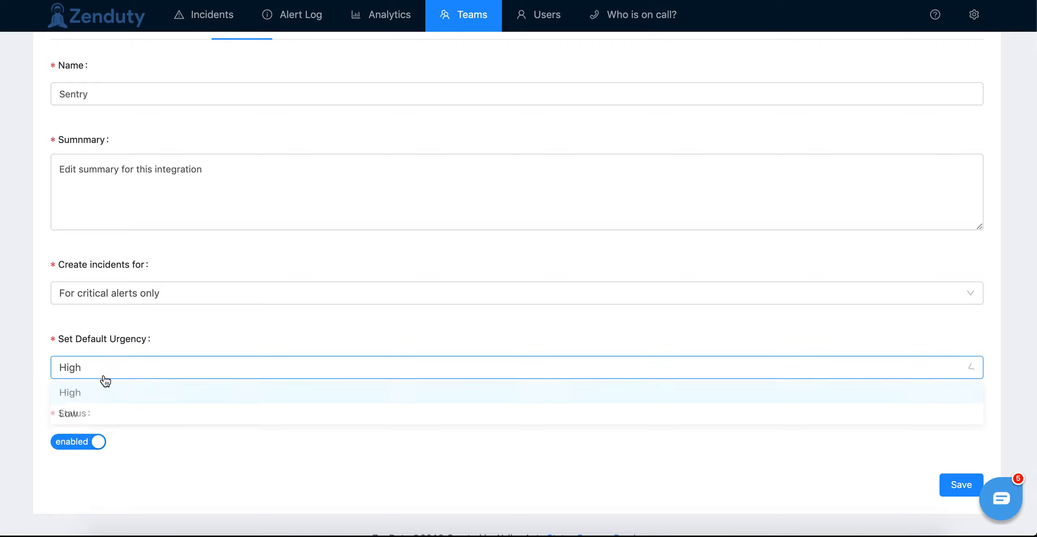
left_click(148, 303)
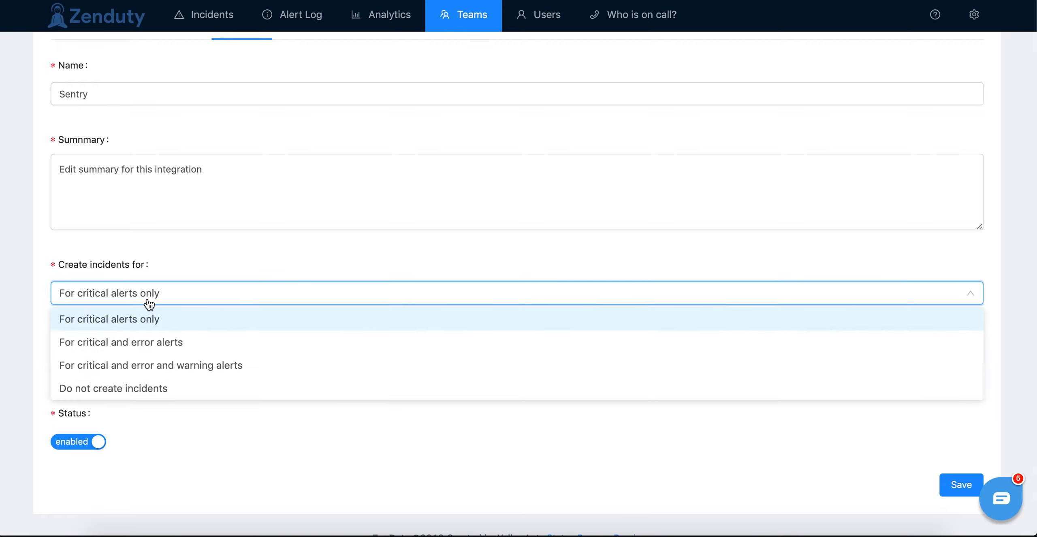
left_click(188, 261)
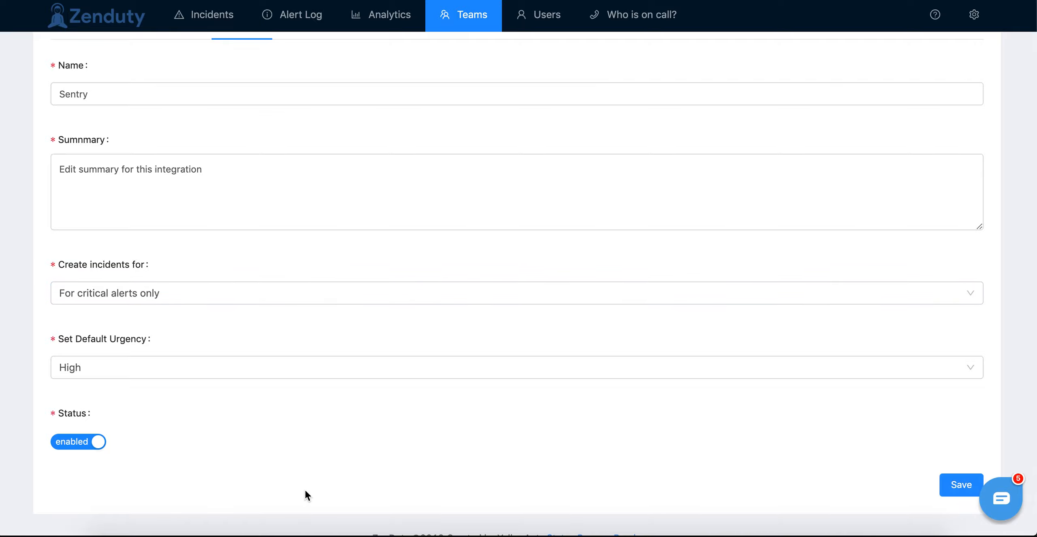
scroll(699, 442, "up", 3)
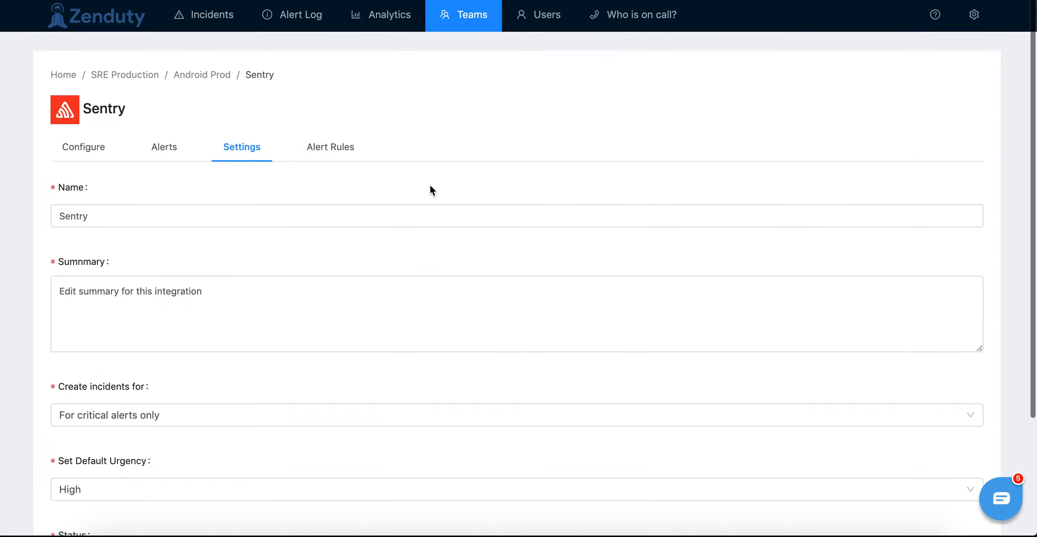
left_click(84, 147)
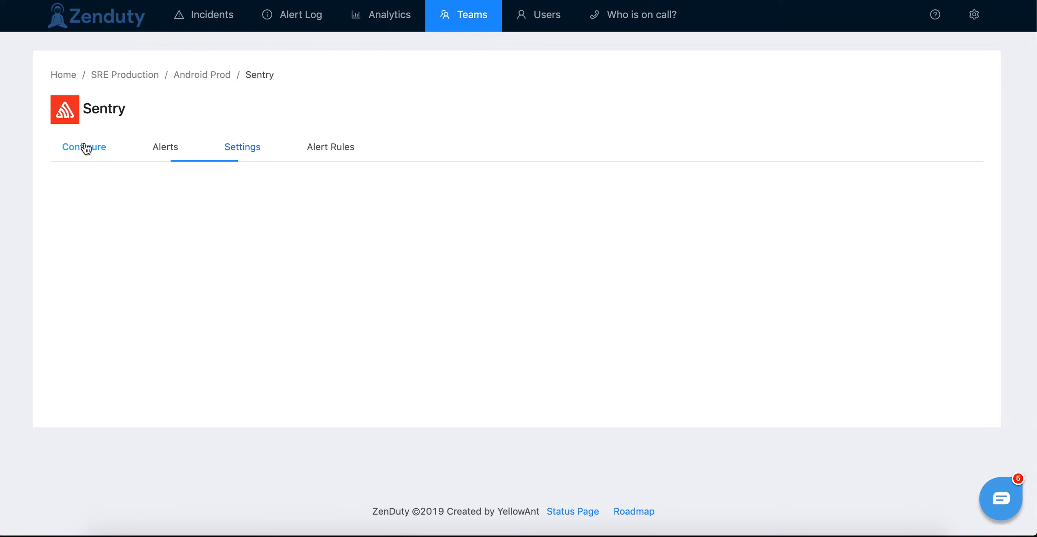
left_click(224, 15)
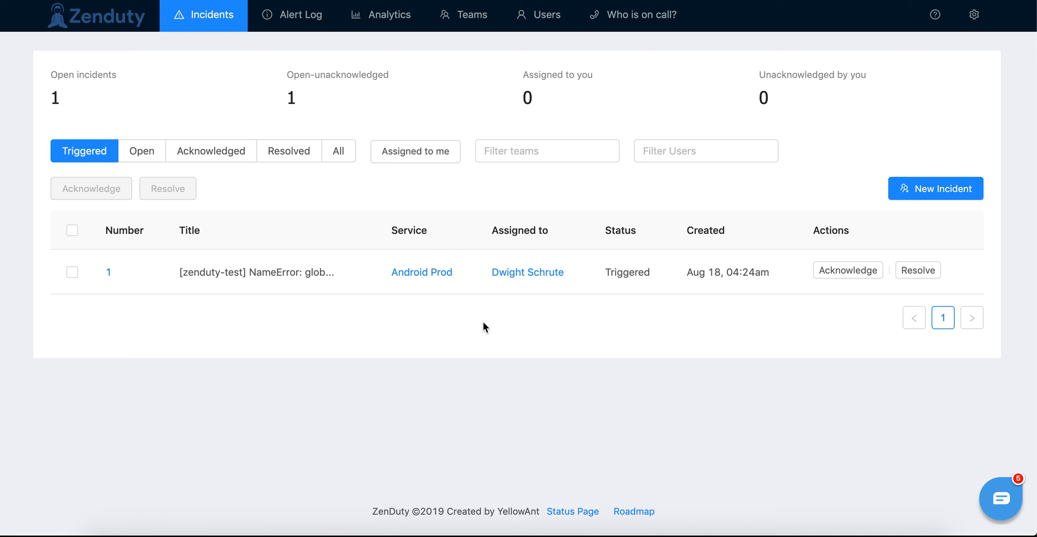
- Switch to the Python terminal, define a function g() containing v = b.get_Data(), and call it
key("super+Tab")
key("super+Tab")
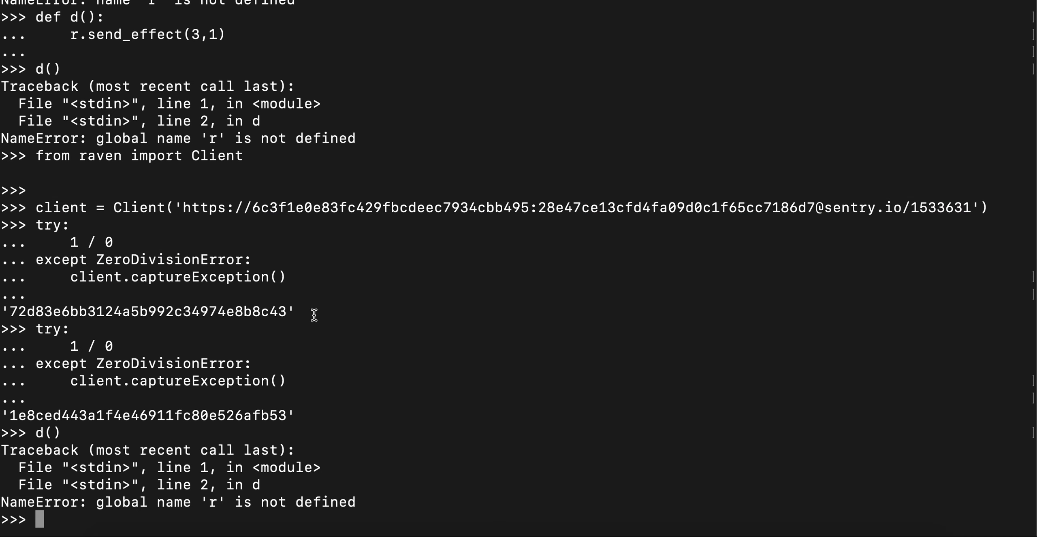
type("def g():")
key("Return")
key("Tab")
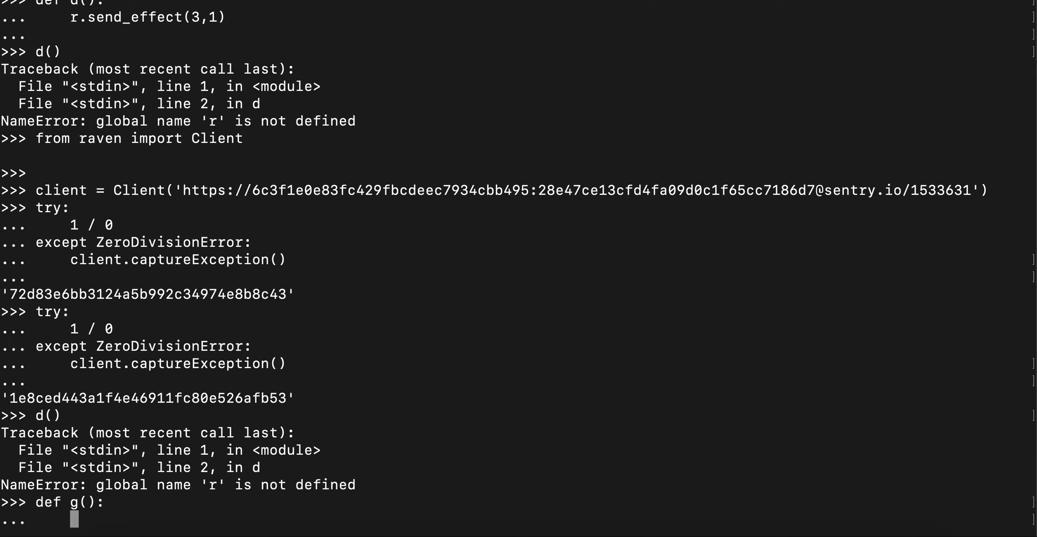
type("v = b.get_Data()")
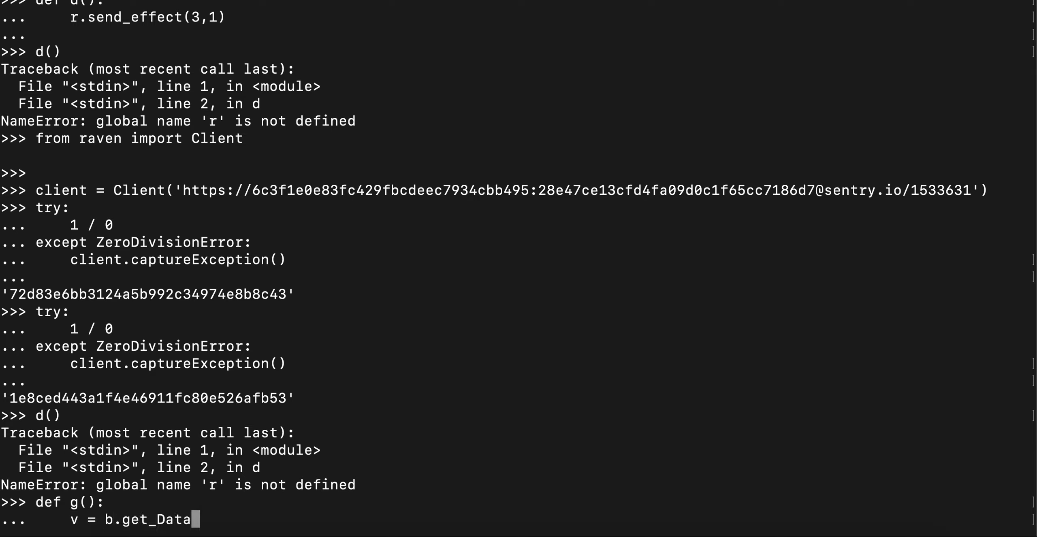
key("Return")
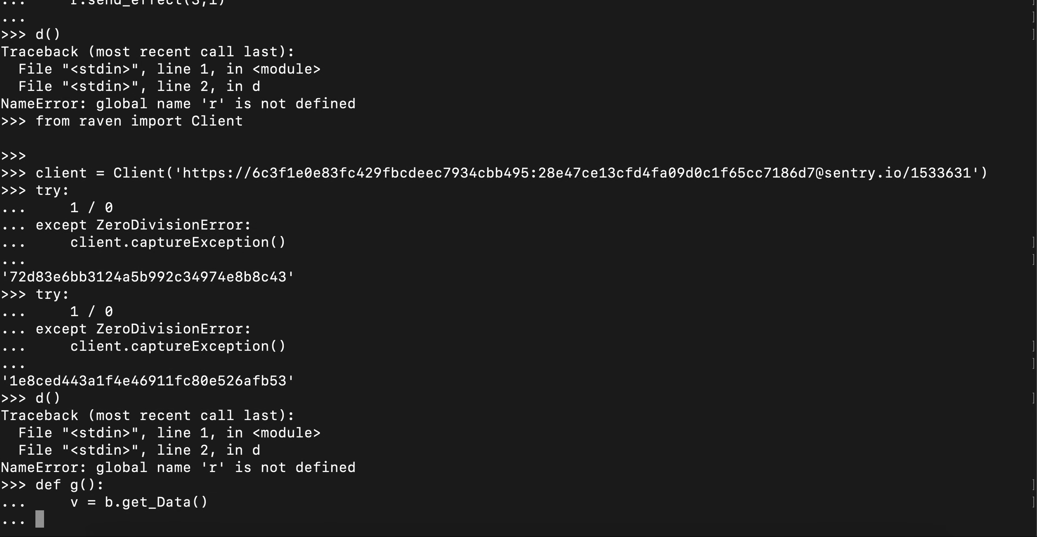
key("Return")
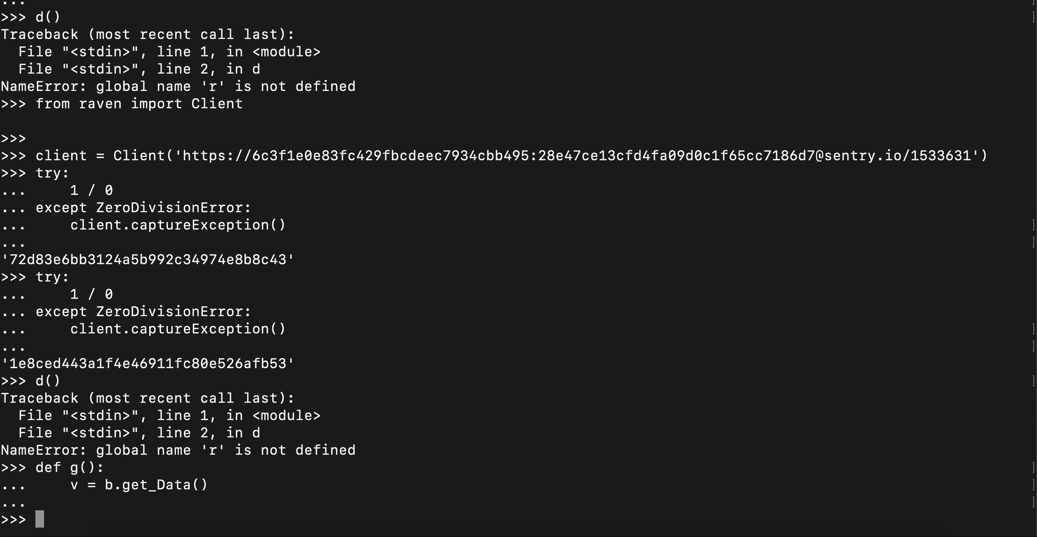
type("g()")
key("Return")
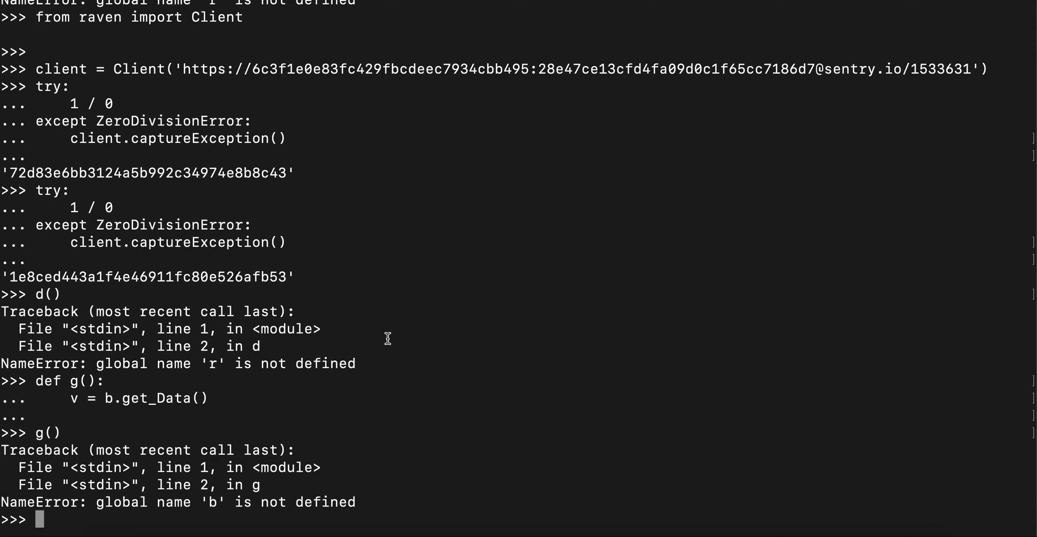
- Return to Zenduty, reload the triggered incidents, open incident 2 and compare its error with the terminal output
key("super+Tab")
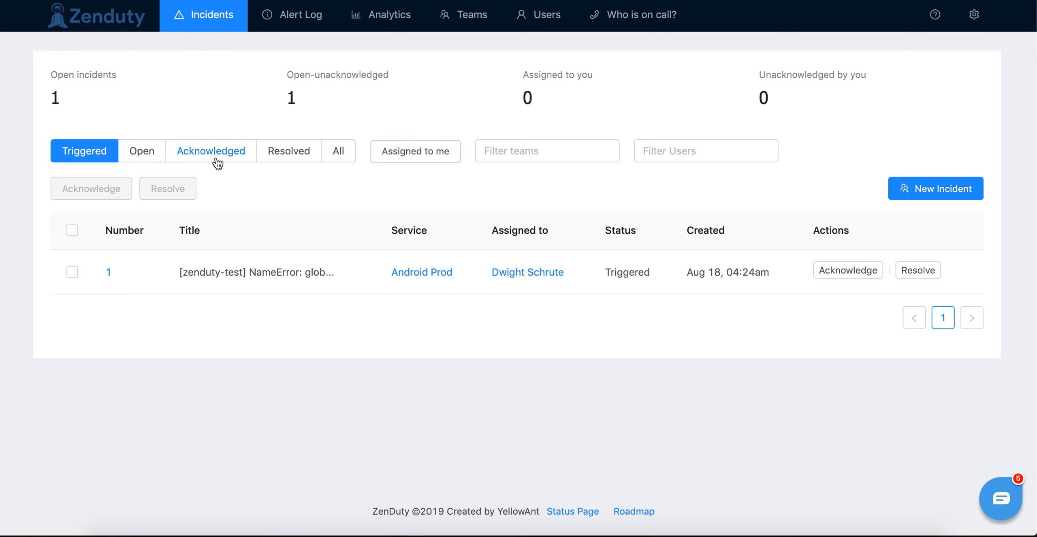
left_click(150, 156)
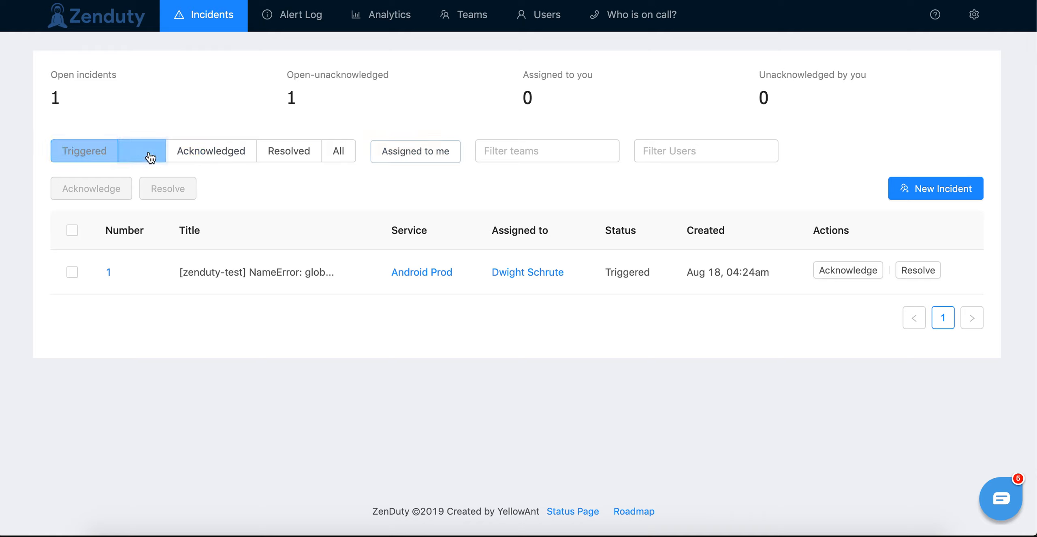
left_click(105, 152)
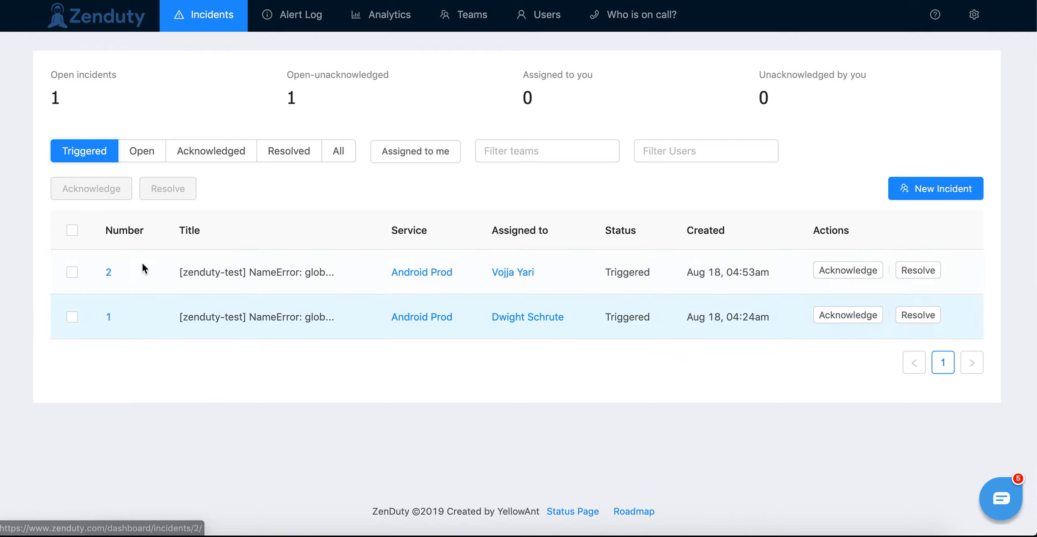
left_click(109, 279)
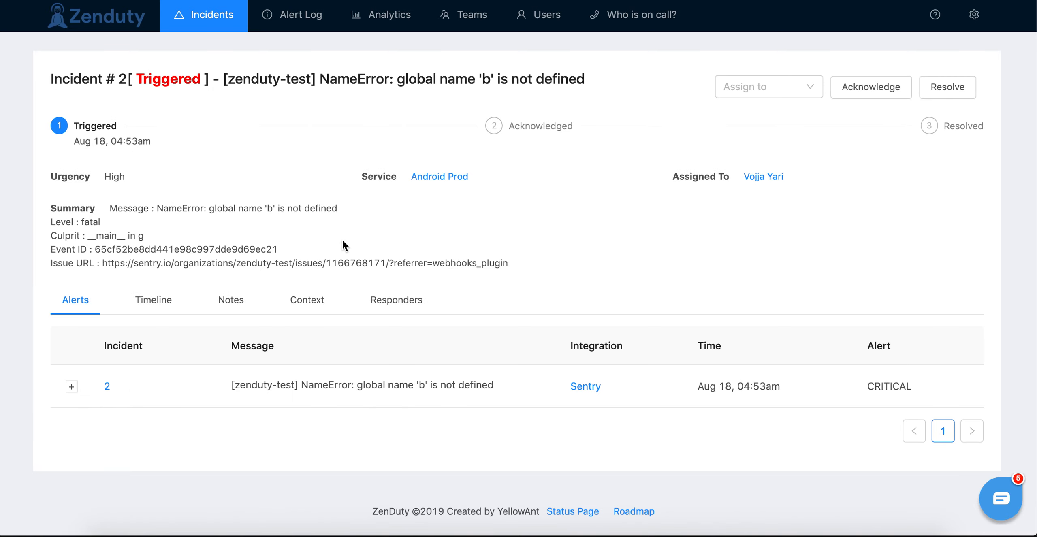
key("super+Tab")
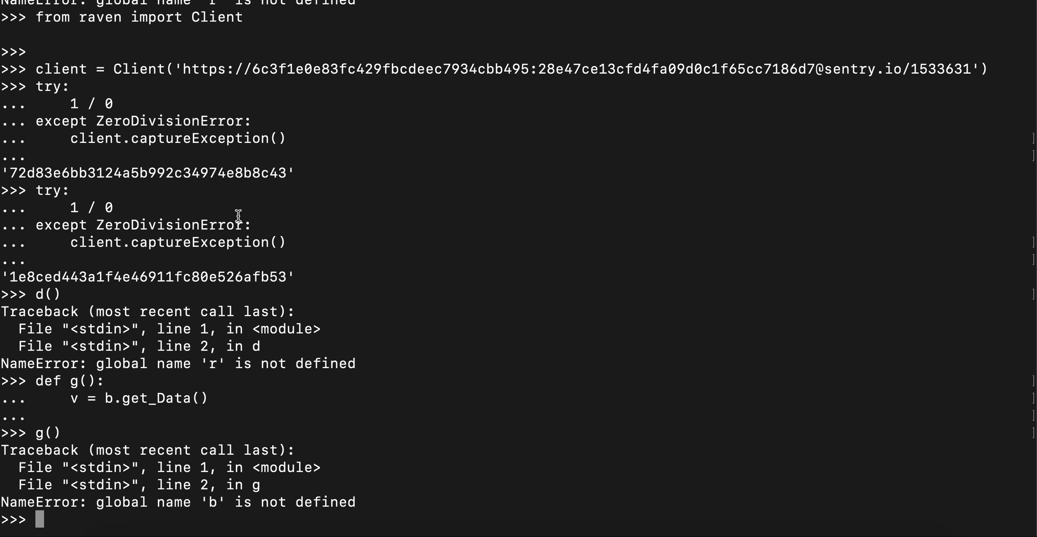
- Switch back to Zenduty and check who is on call for SRE Production's Production escalation policy
key("super+Tab")
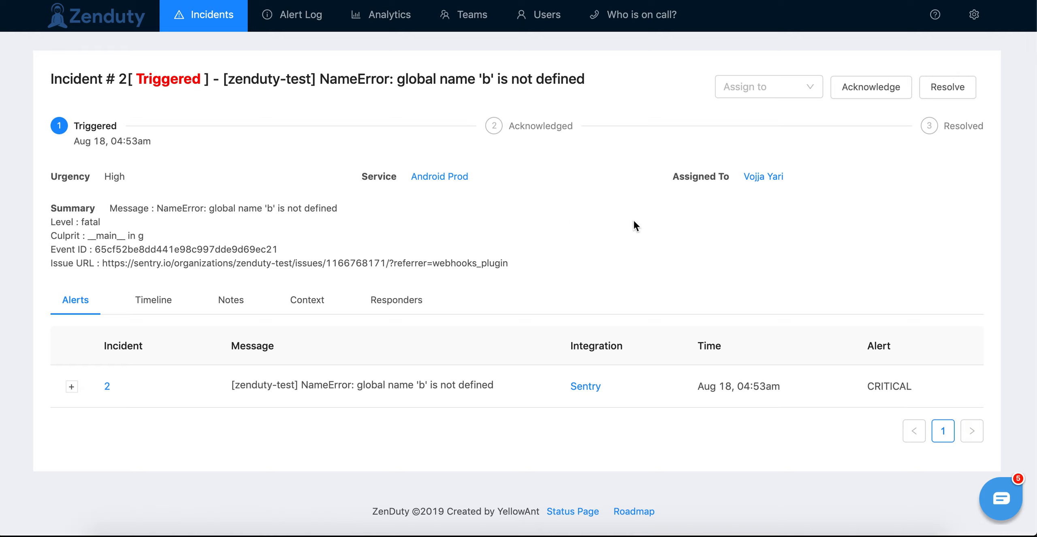
left_click(631, 18)
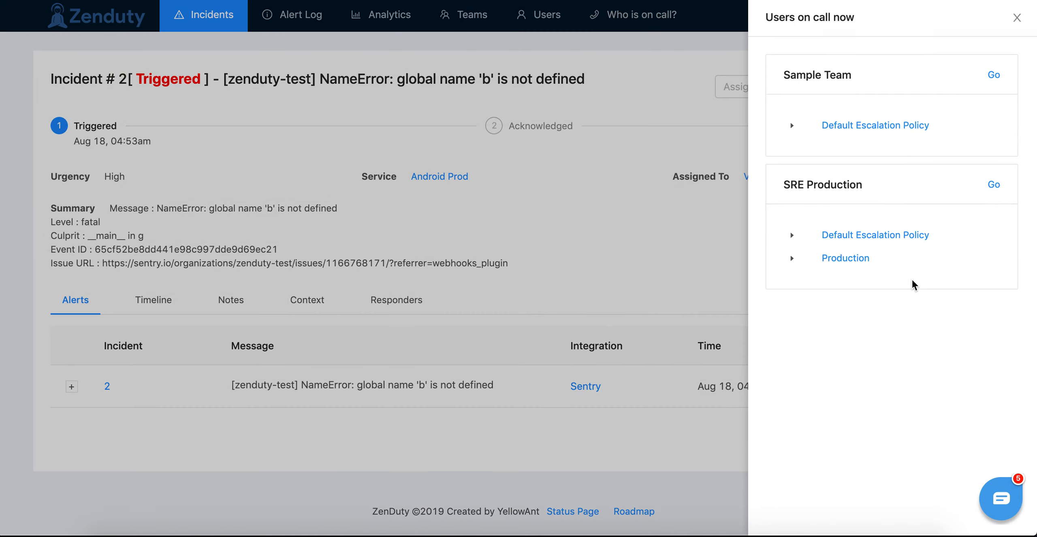
left_click(793, 259)
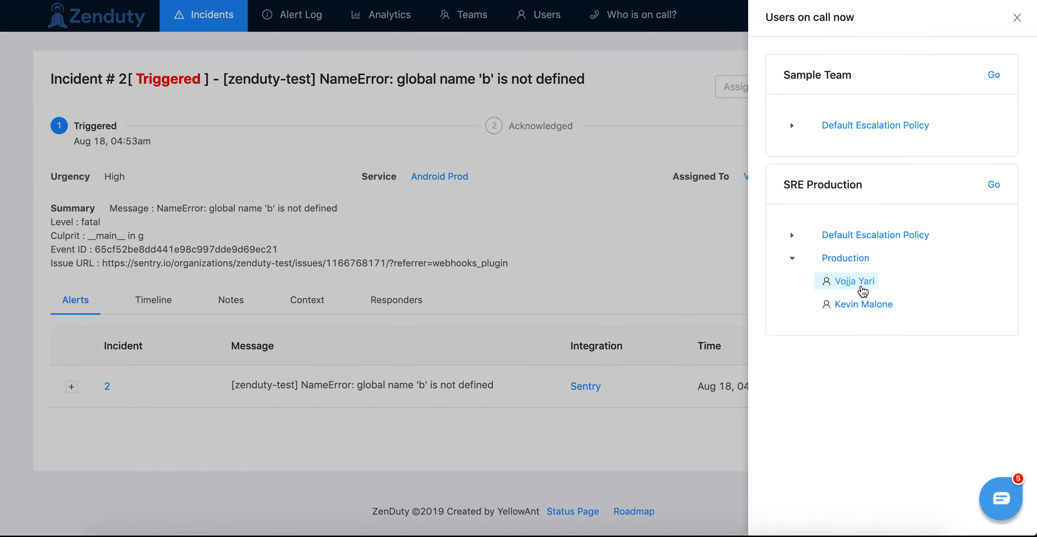
left_click(1017, 18)
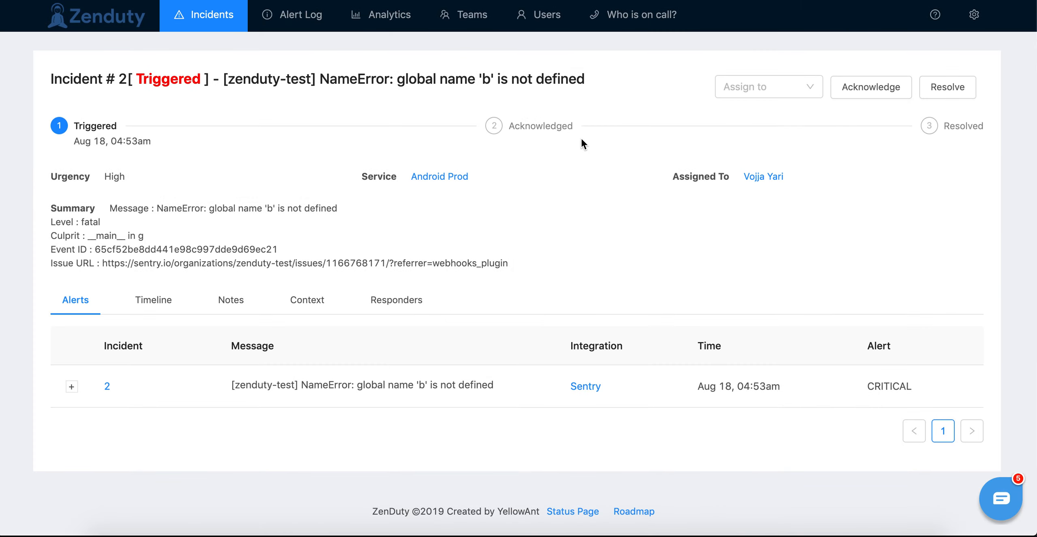
- Open the Android Prod service from incident 2 and check the escalation policy selected in its settings
left_click(451, 178)
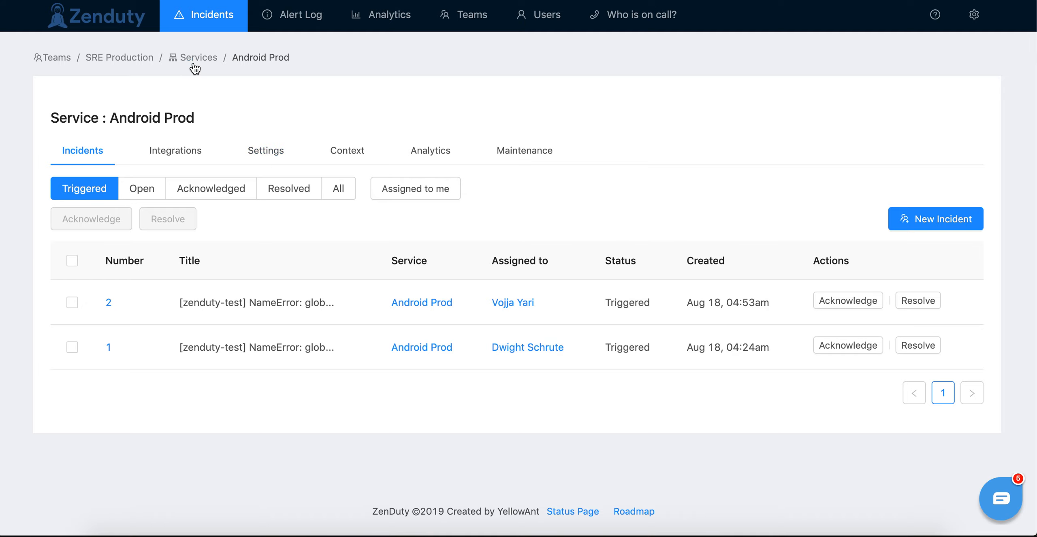
left_click(195, 61)
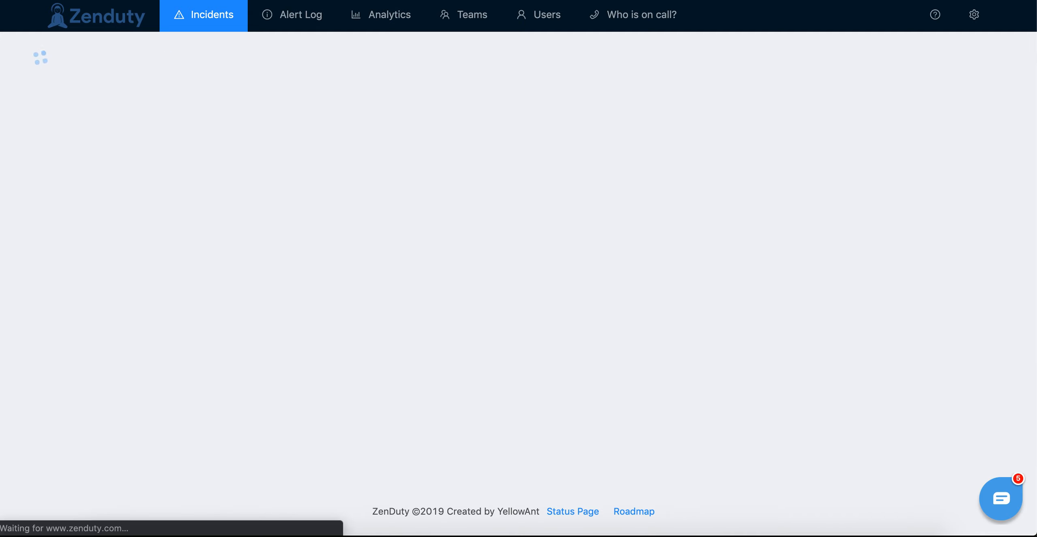
left_click(265, 156)
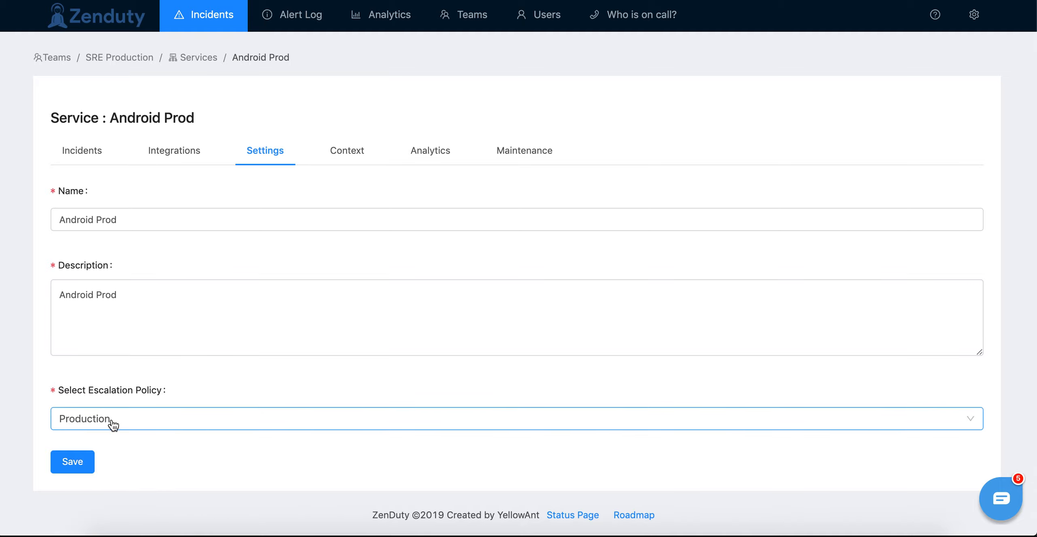
- Open the SRE Production team's Production escalation policy and review who is notified immediately after an incident is triggered
left_click(134, 61)
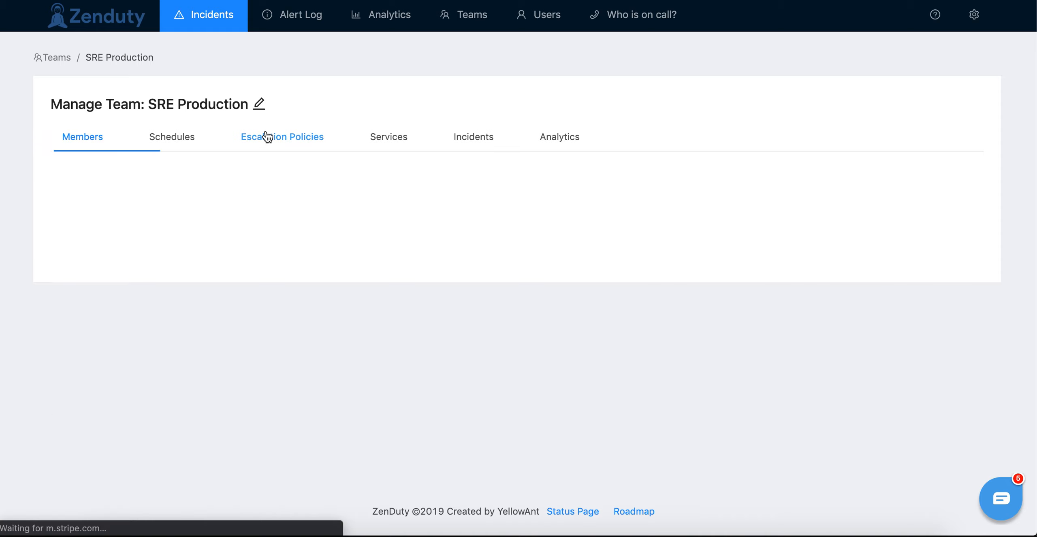
left_click(267, 137)
left_click(894, 252)
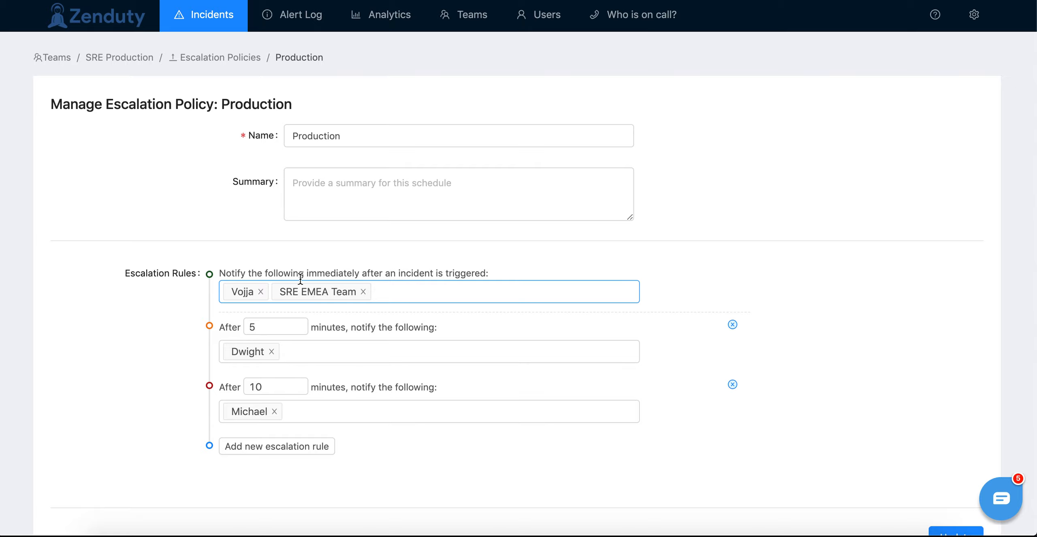
left_click(393, 291)
left_click(423, 263)
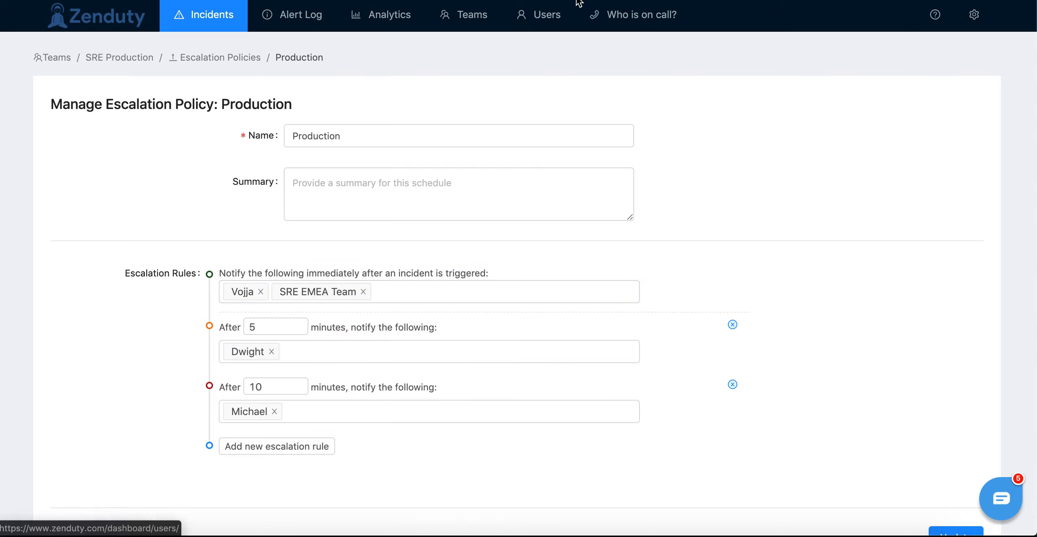
- Compare the escalation rules with the users currently on call under SRE Production's Production policy
left_click(638, 17)
left_click(792, 258)
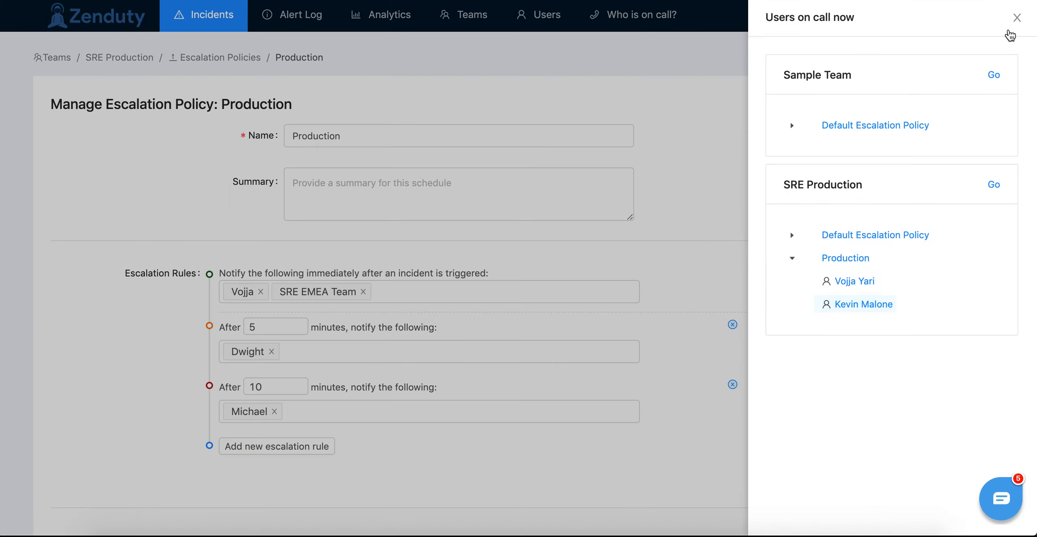
left_click(1017, 18)
- Reopen incident 2 from the incidents list, expand its alert details and follow the link to the Sentry issue
left_click(203, 14)
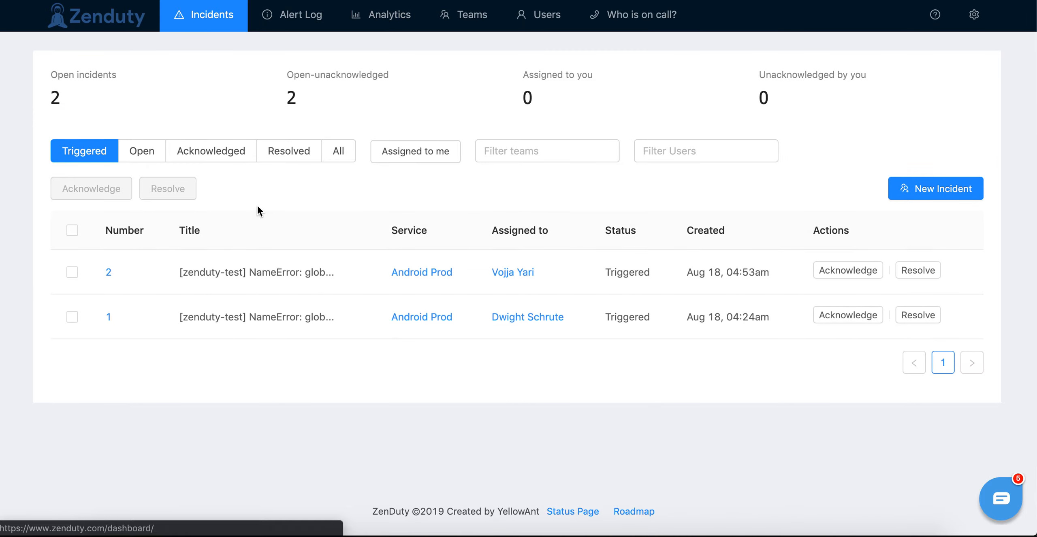
left_click(109, 269)
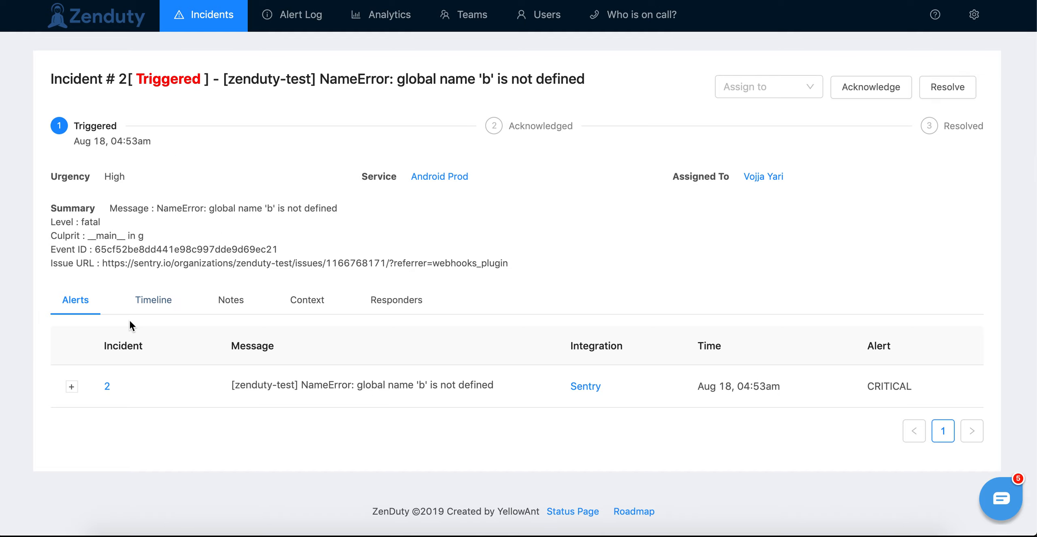
left_click(71, 386)
scroll(361, 344, "down", 4)
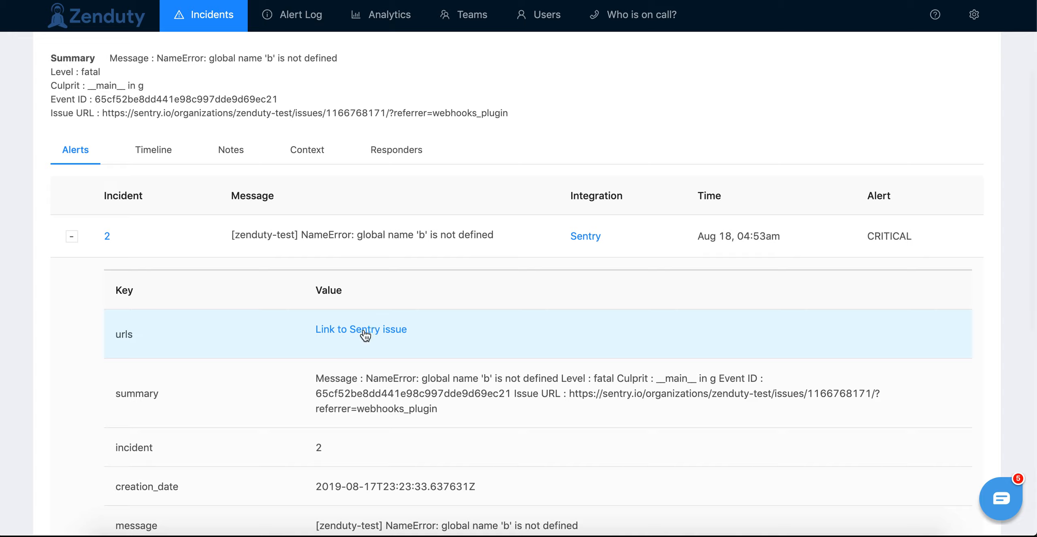
left_click(364, 330)
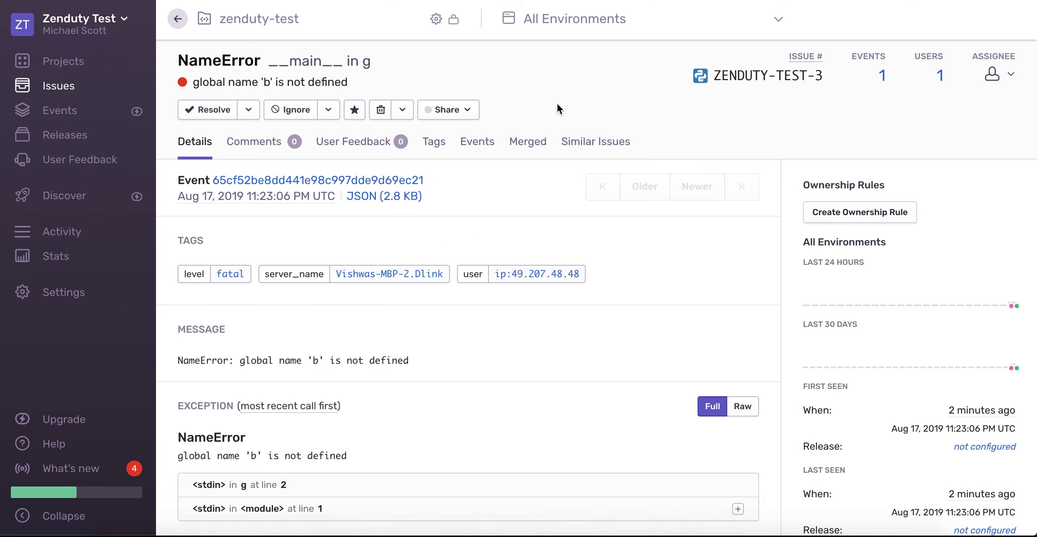
- Return to the Zenduty incident and expand the payload at the end of its alert details
left_click(364, 1)
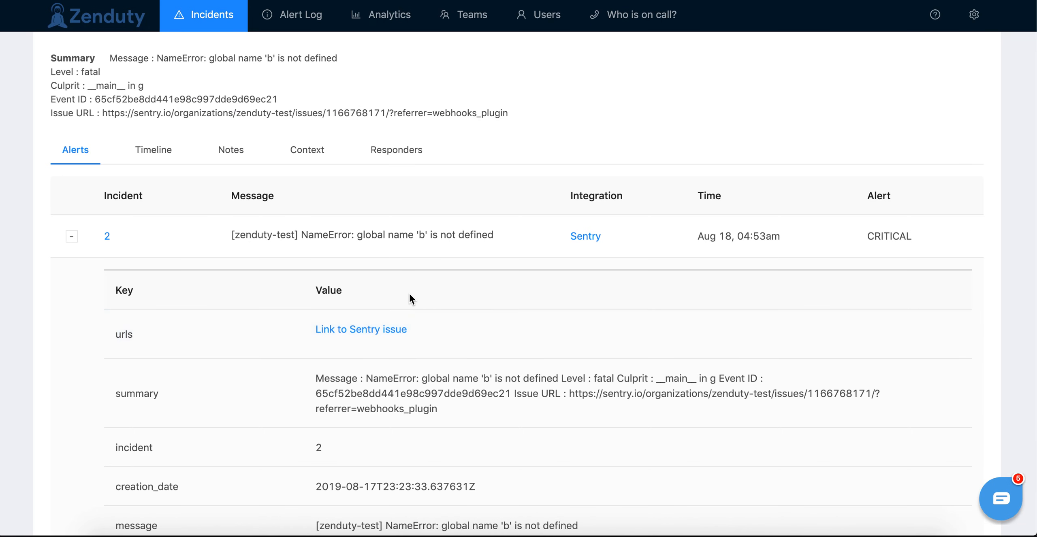
scroll(409, 295, "down", 5)
scroll(409, 294, "down", 5)
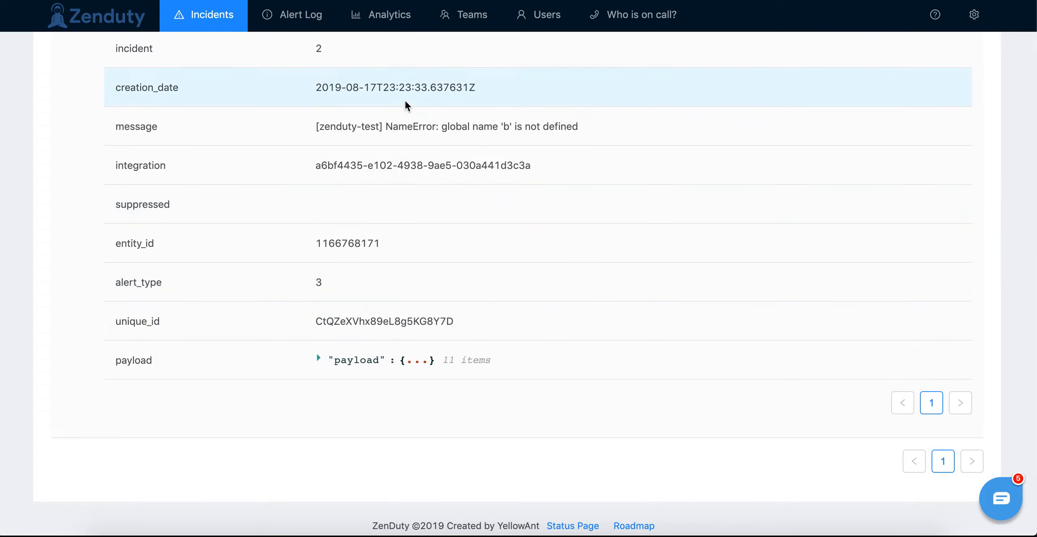
left_click(319, 358)
scroll(553, 347, "down", 5)
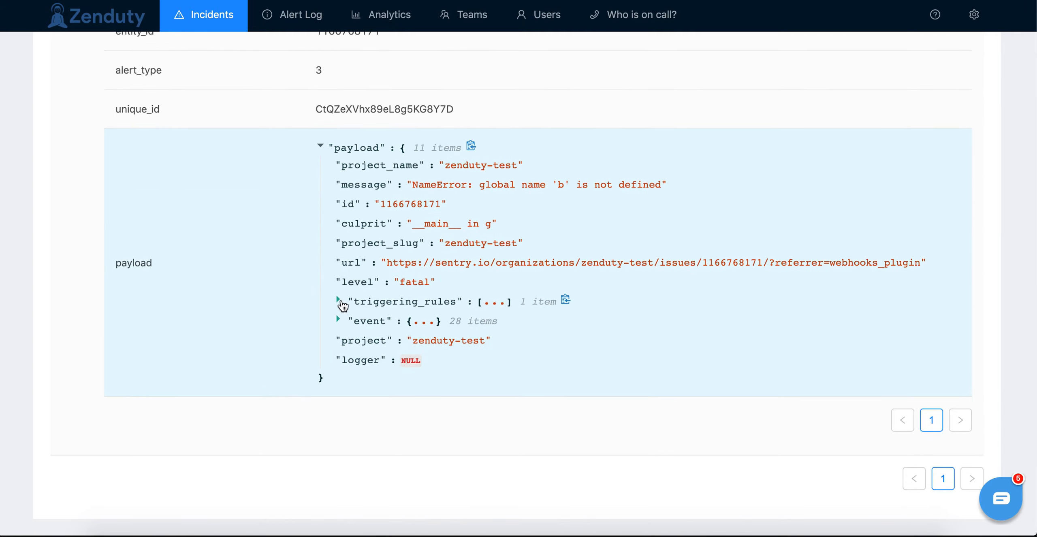
- Expand the payload's event object, examine its fields and collapse it again
left_click(339, 321)
scroll(470, 316, "down", 4)
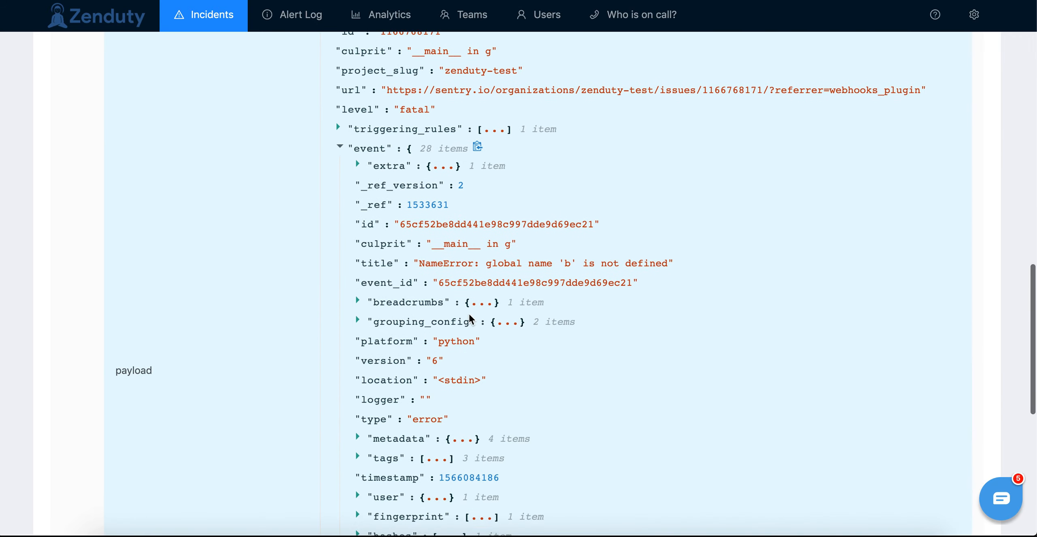
scroll(561, 323, "down", 3)
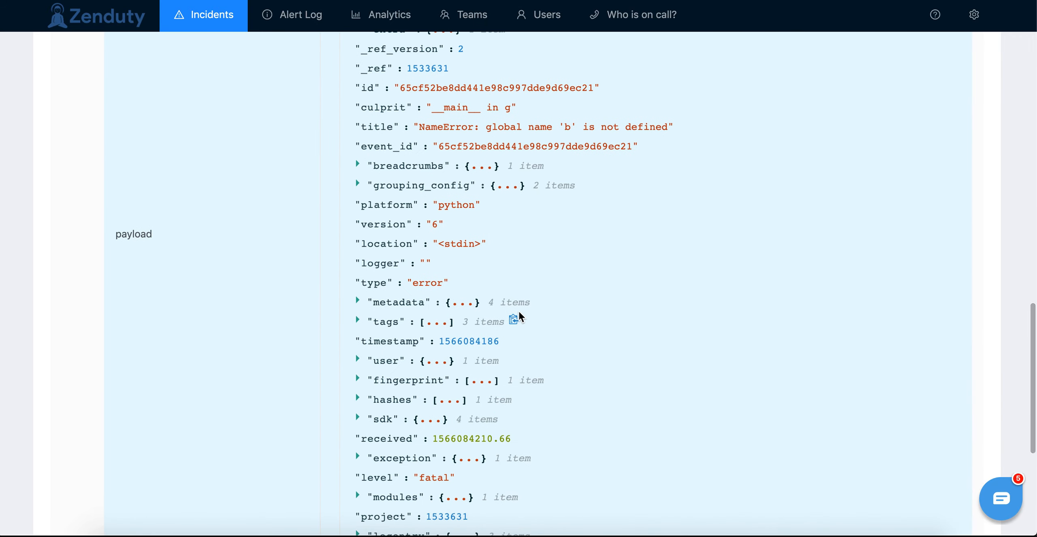
scroll(519, 316, "up", 3)
scroll(730, 236, "down", 4)
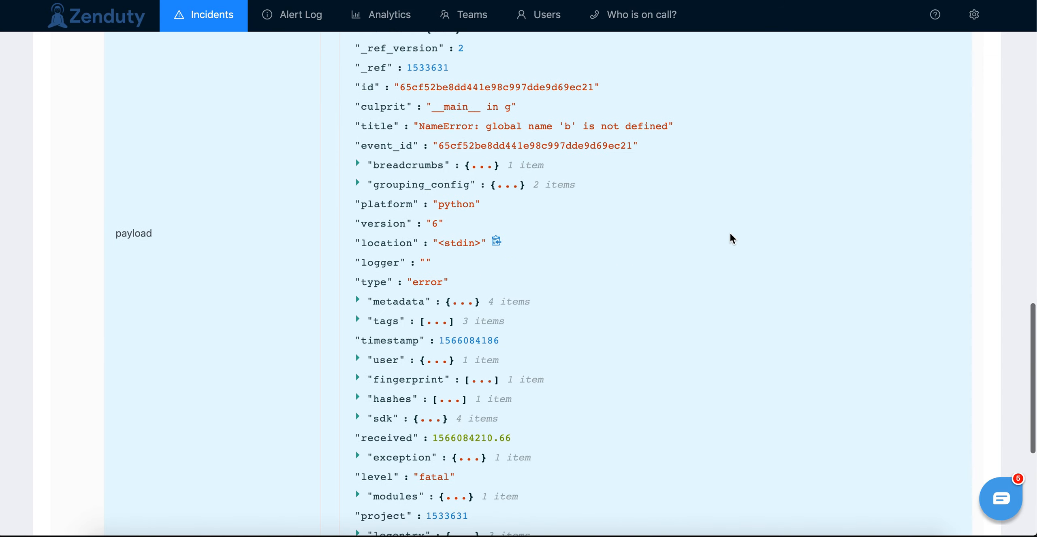
scroll(730, 233, "down", 3)
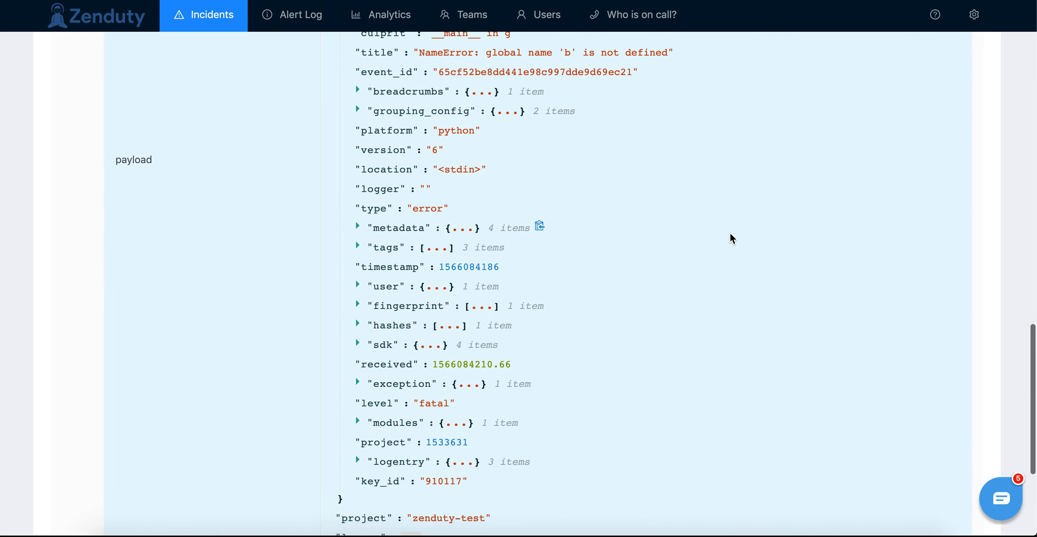
scroll(731, 236, "up", 9)
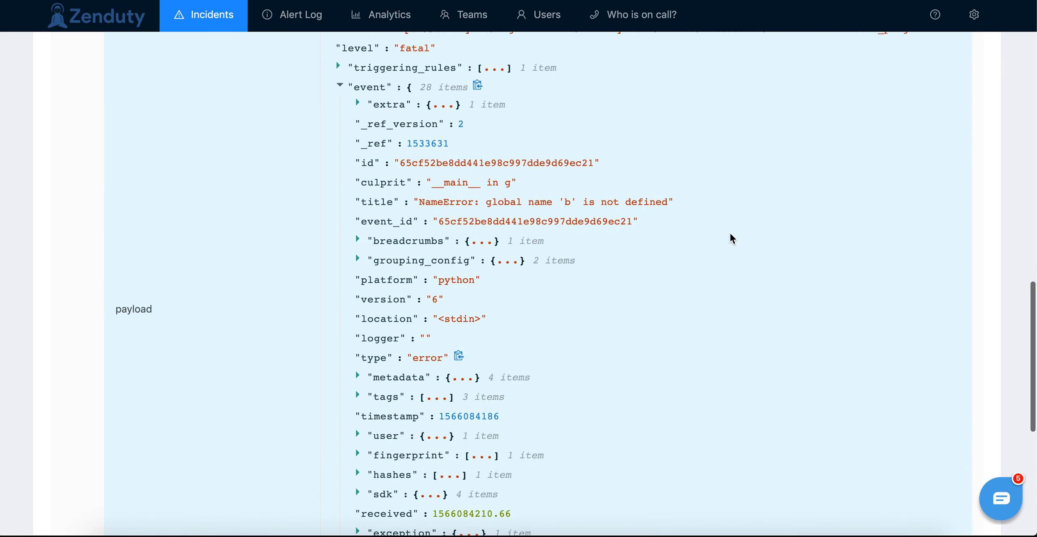
left_click(378, 227)
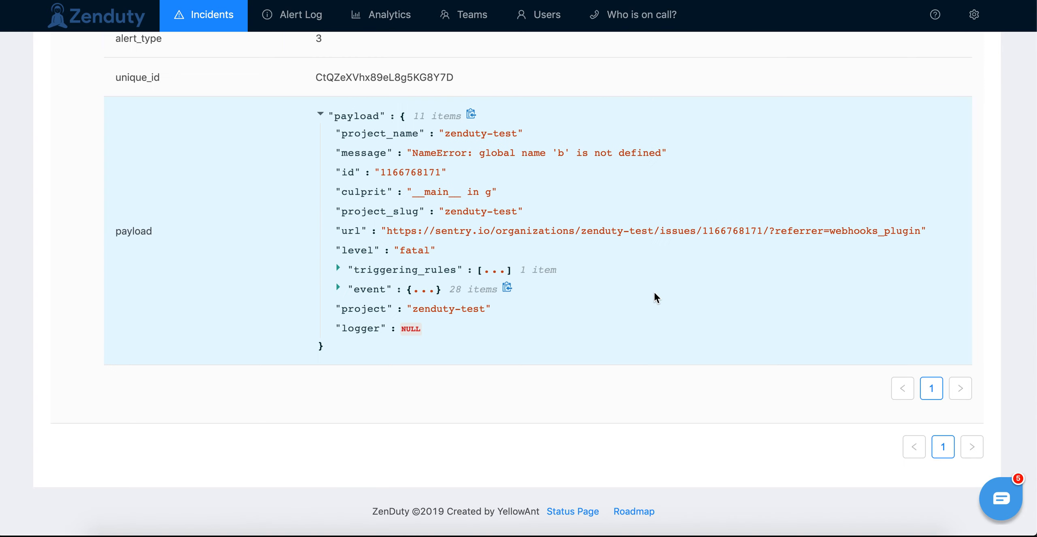
- Collapse the payload and the expanded alert details of incident 2
scroll(628, 328, "up", 1)
scroll(624, 324, "up", 3)
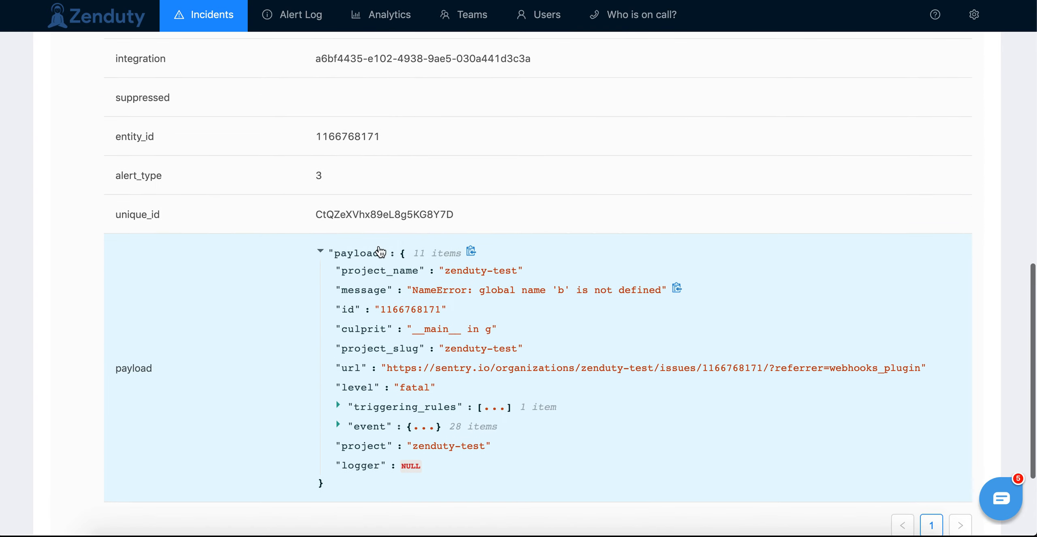
left_click(322, 253)
left_click(322, 343)
scroll(323, 340, "up", 15)
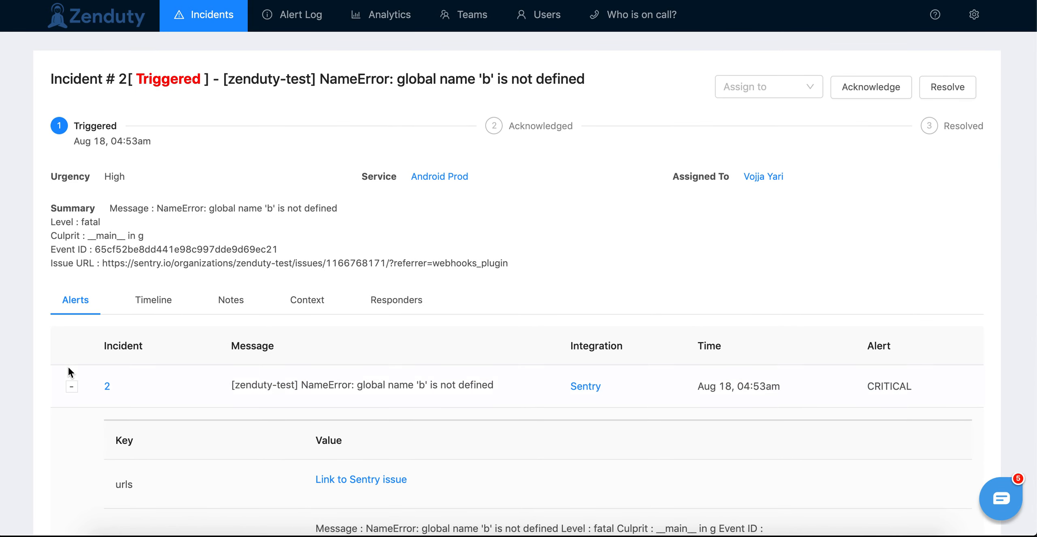
left_click(71, 386)
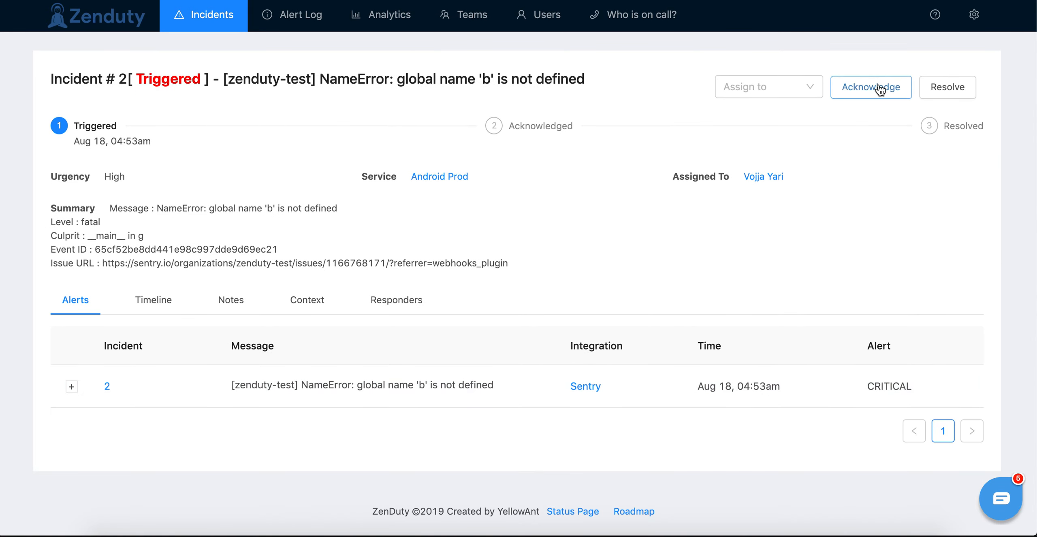
- Reassign incident 2 to another team member and acknowledge the incident
left_click(787, 83)
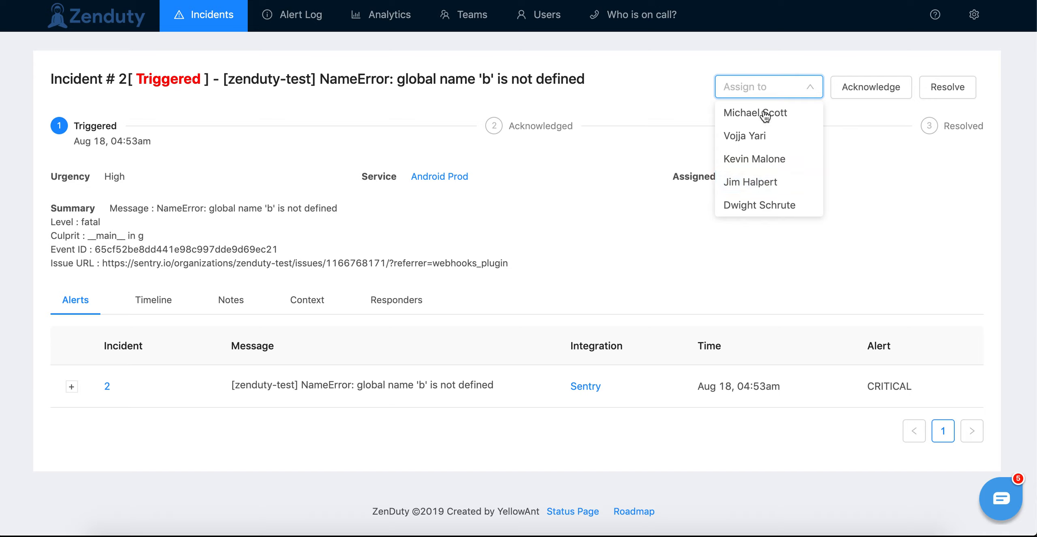
type("jim")
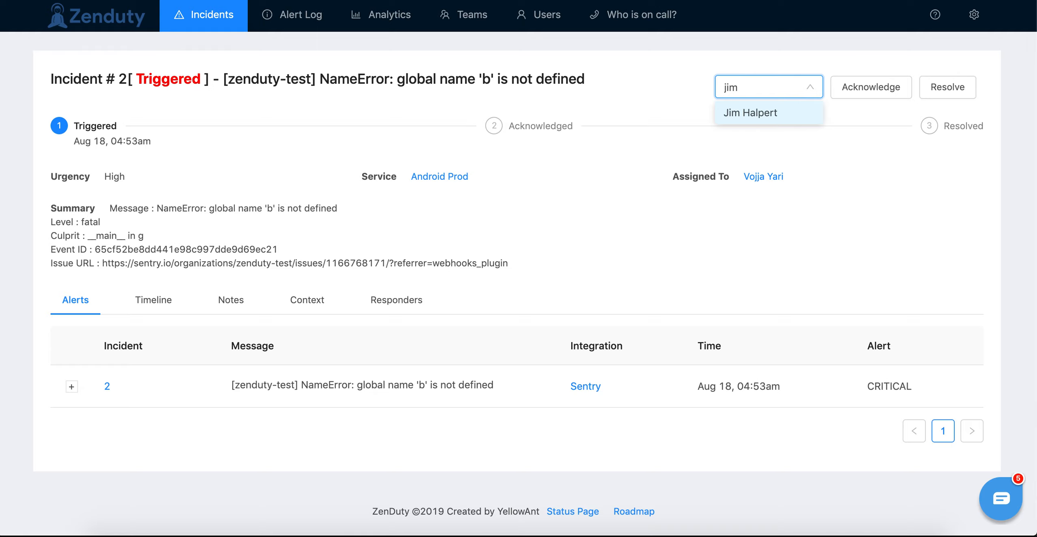
key("Return")
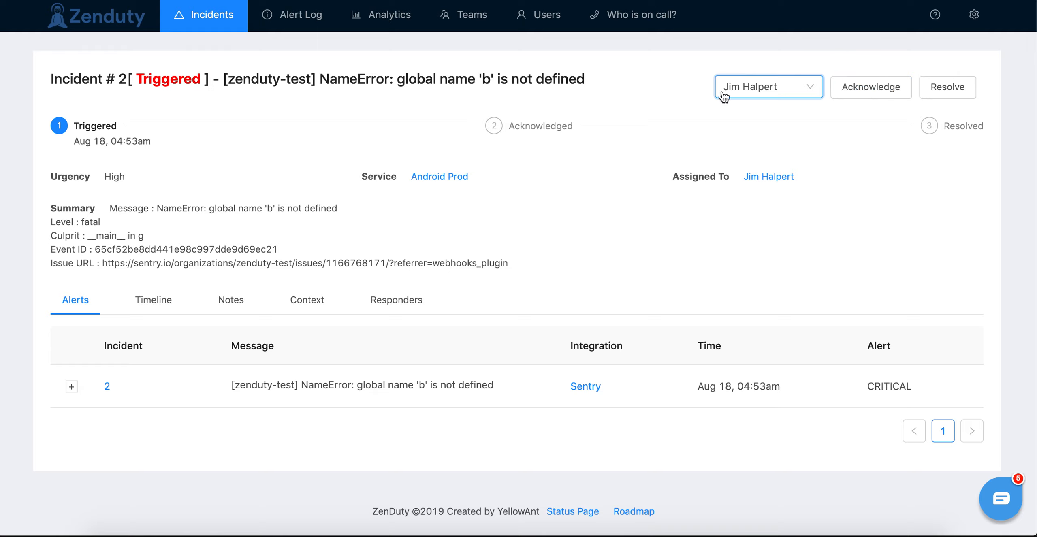
left_click(876, 90)
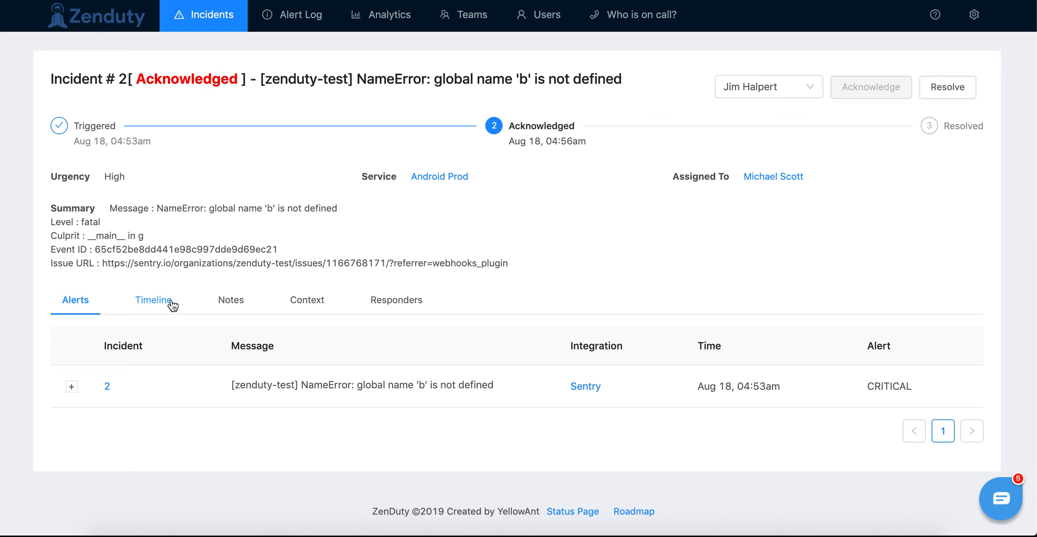
- Review incident 2's timeline of triggers, email notifications, assignment and status changes
left_click(154, 300)
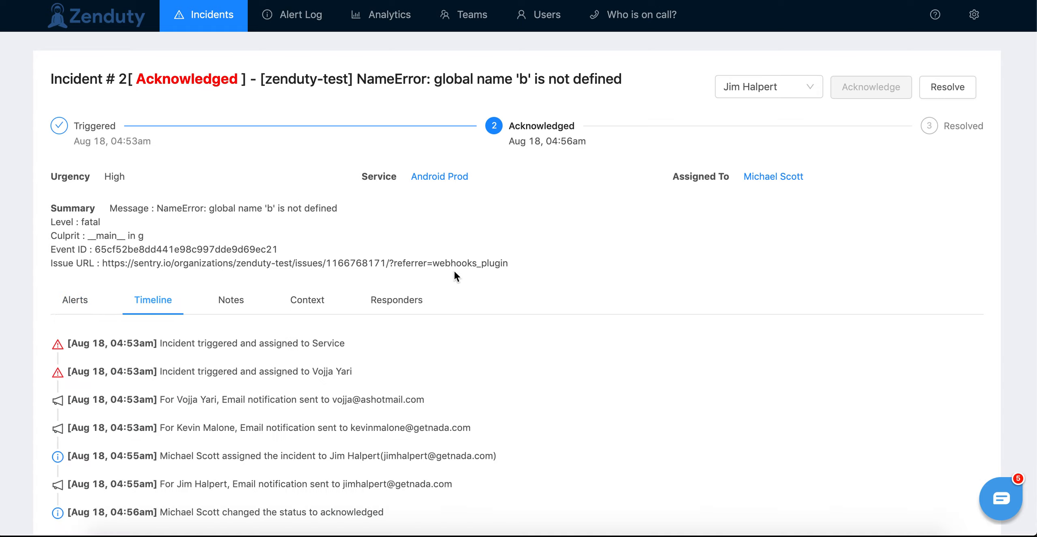
scroll(498, 262, "down", 2)
scroll(498, 269, "up", 3)
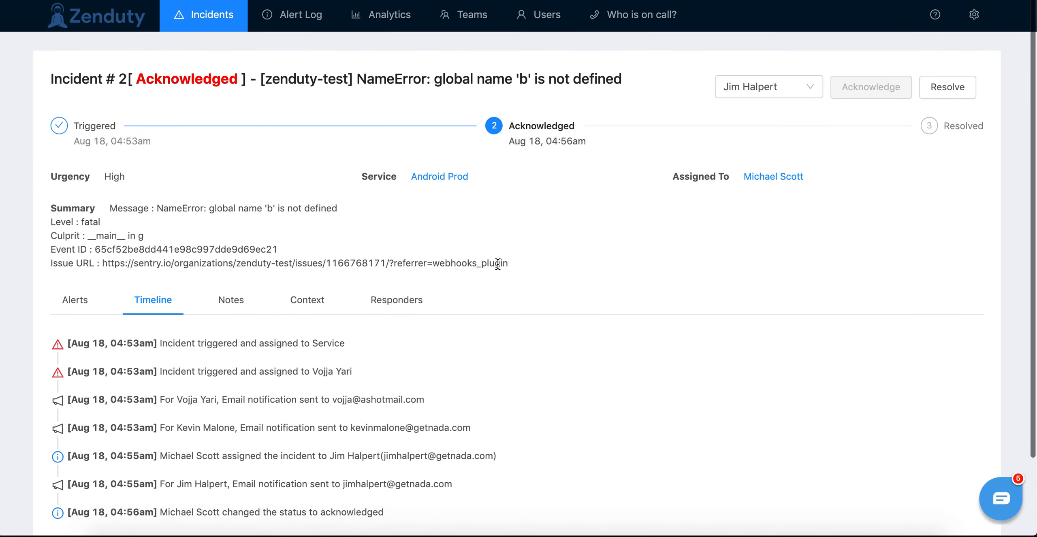
scroll(499, 269, "down", 1)
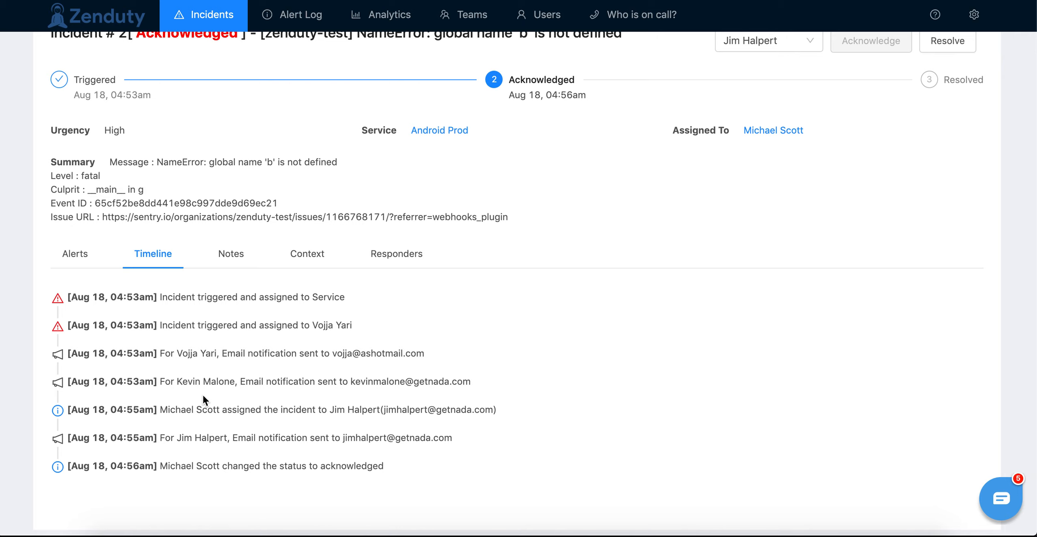
scroll(200, 397, "up", 2)
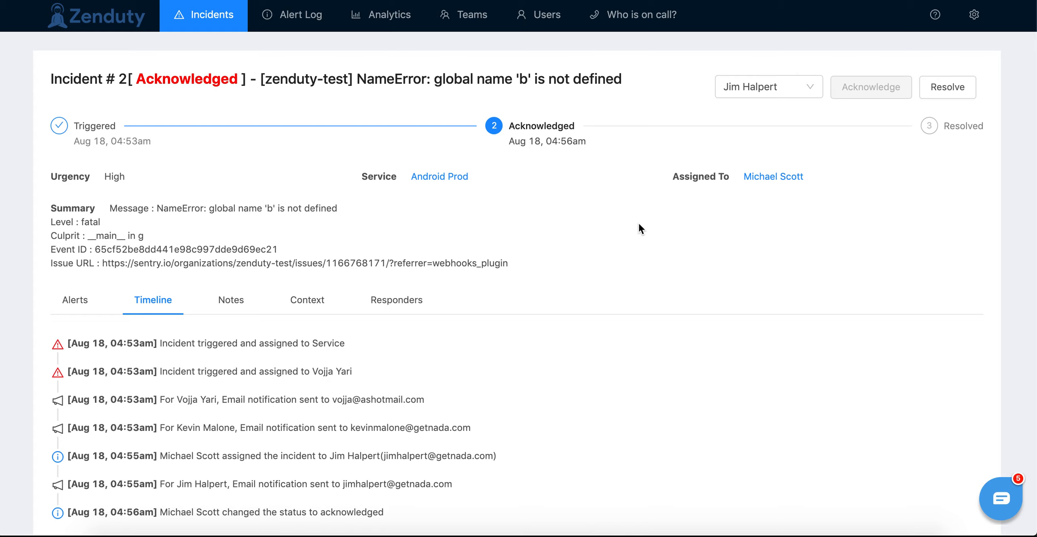
- Look over incident 2's timeline entries and resolve the incident
scroll(638, 225, "down", 2)
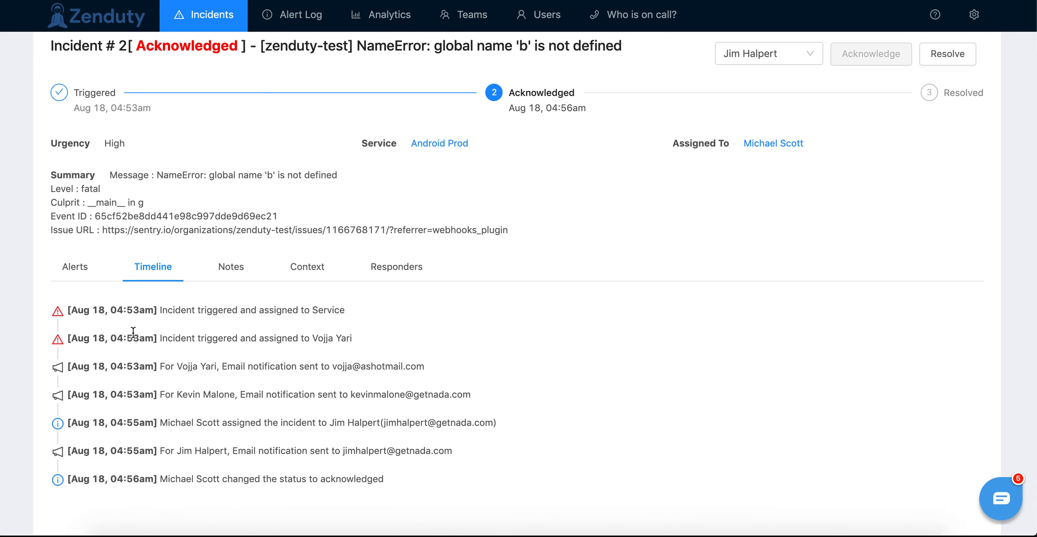
left_click_drag(386, 478, 68, 311)
left_click(490, 342)
scroll(490, 343, "up", 2)
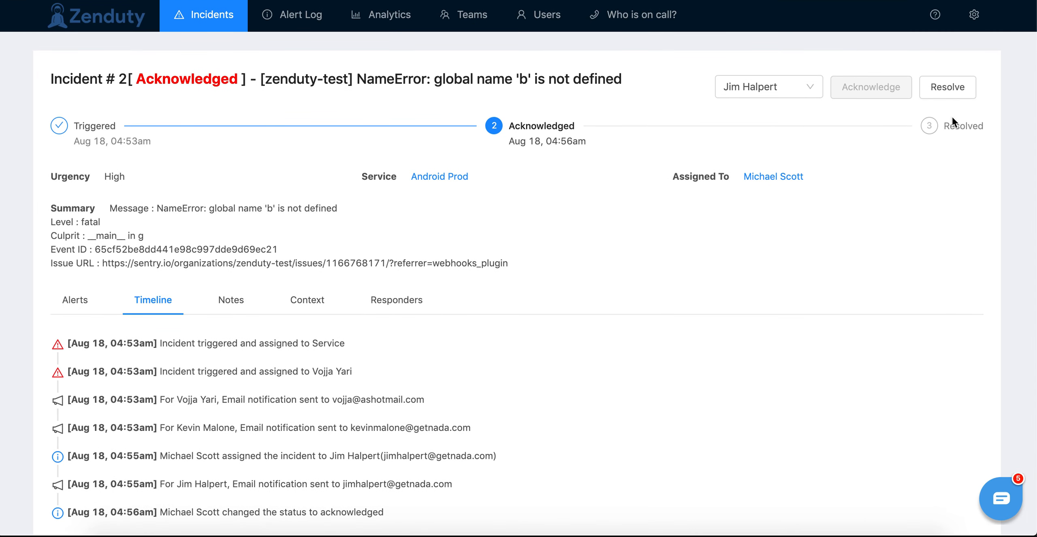
left_click(946, 87)
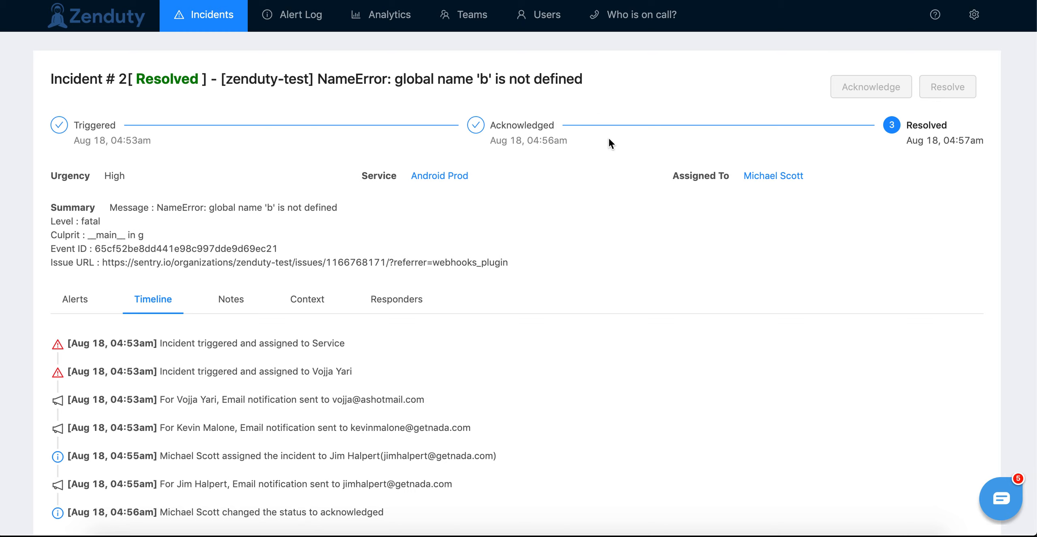
scroll(467, 326, "down", 2)
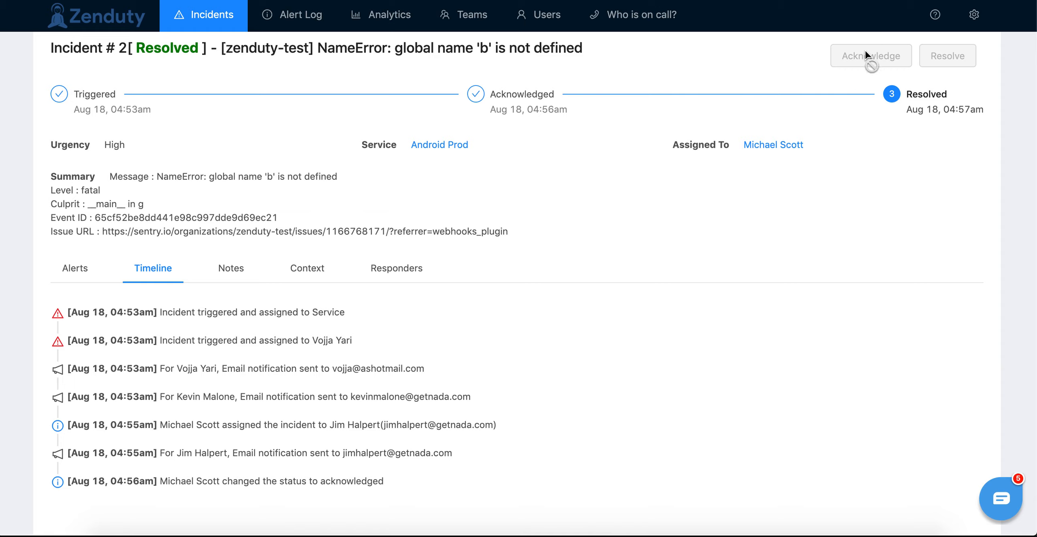
scroll(515, 219, "up", 2)
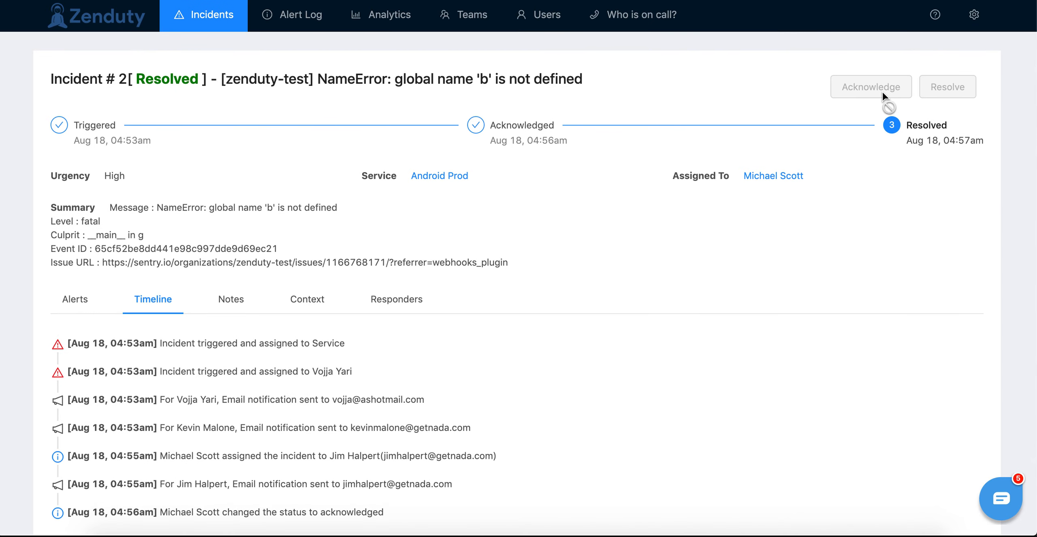
- Add the note "There is an import error in abc.py" to incident 2
left_click(226, 304)
left_click(203, 349)
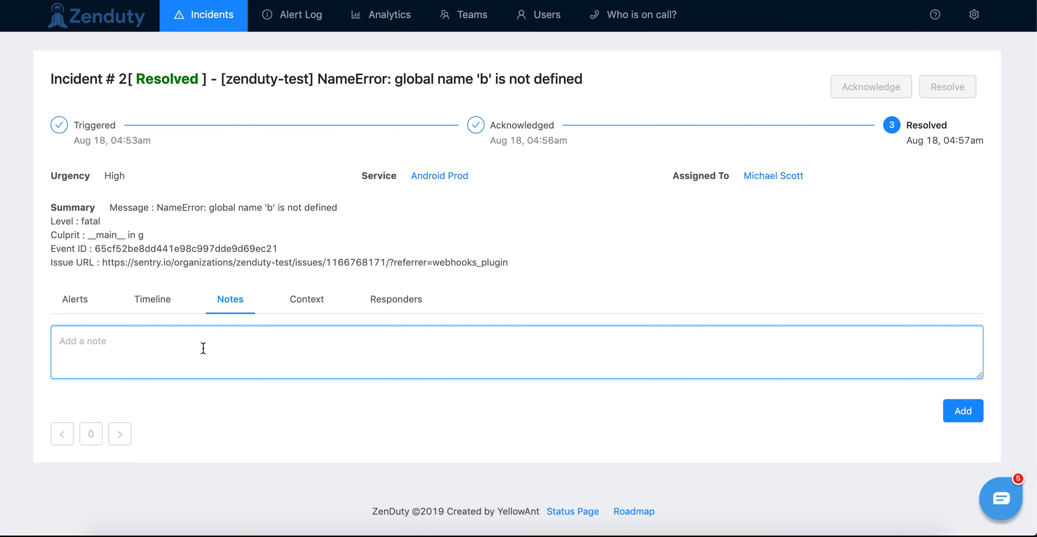
type("Im")
key("BackSpace")
key("BackSpace")
type("There is an impo")
type("rt errir he")
key("BackSpace")
key("BackSpace")
key("BackSpace")
key("BackSpace")
key("BackSpace")
type("or in")
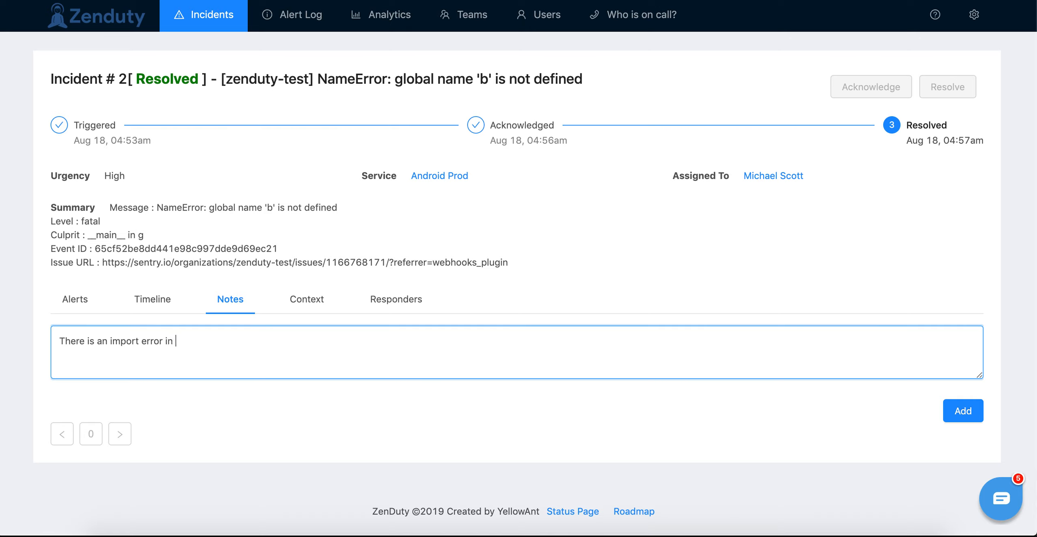
type(" abc.py")
left_click(980, 413)
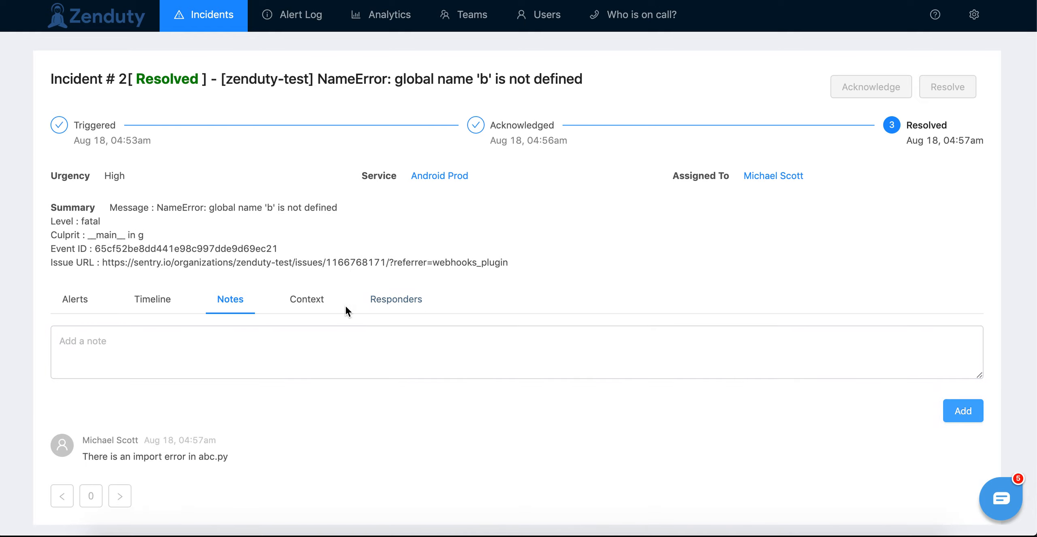
- Select two team members as responders for incident 2, leaving the subject and message blank
left_click(390, 308)
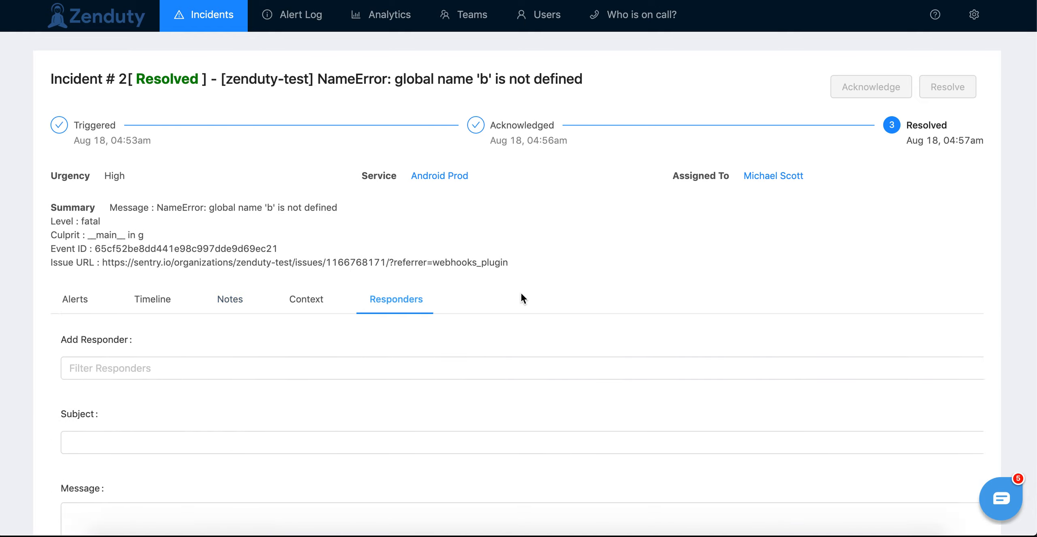
scroll(576, 292, "down", 3)
left_click(183, 255)
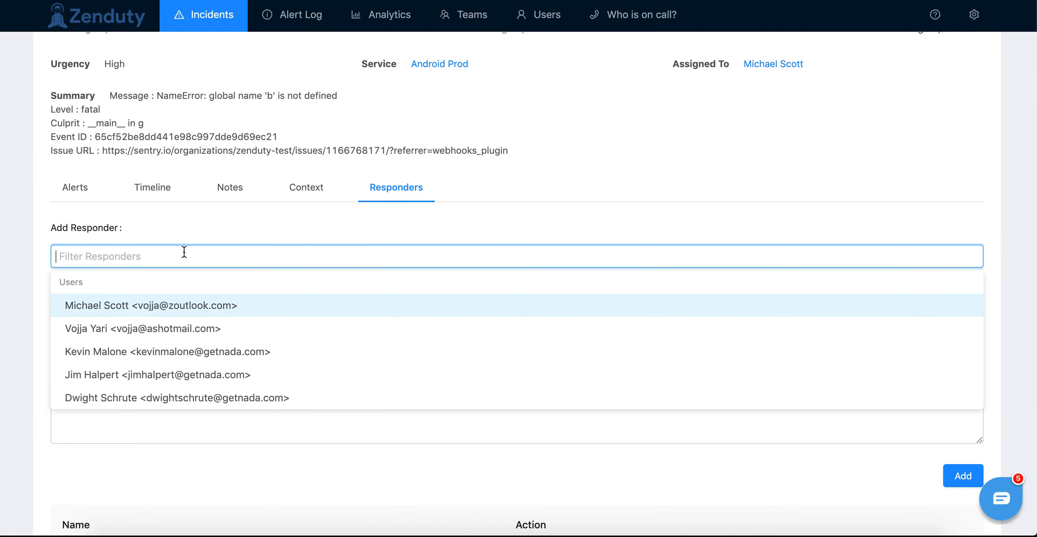
left_click(170, 330)
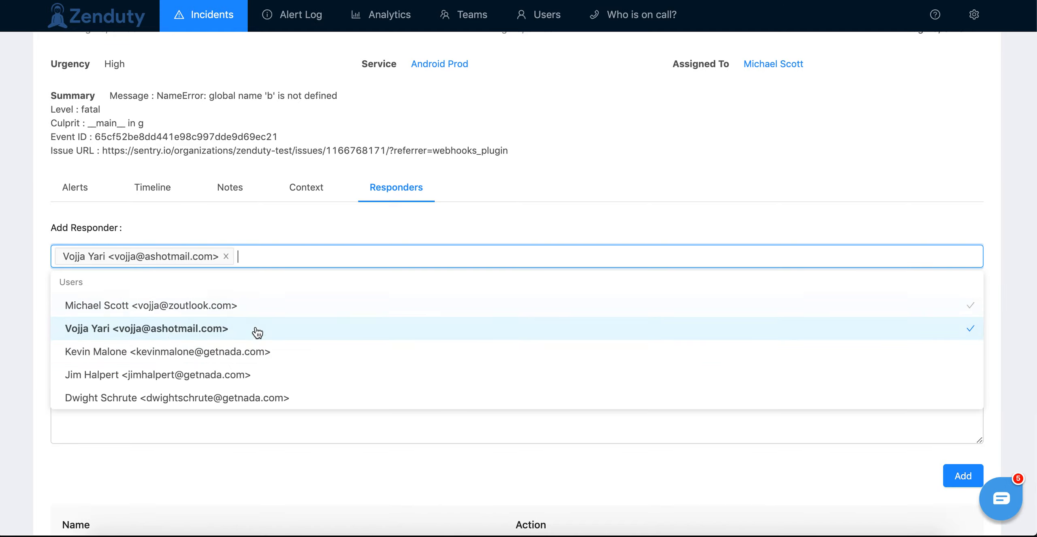
left_click(209, 357)
left_click(482, 228)
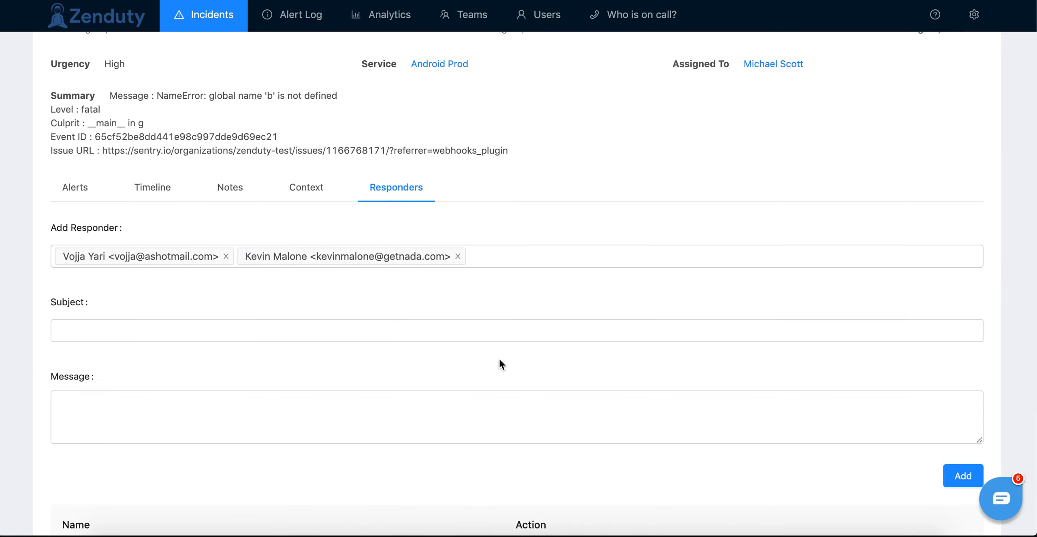
scroll(500, 358, "up", 3)
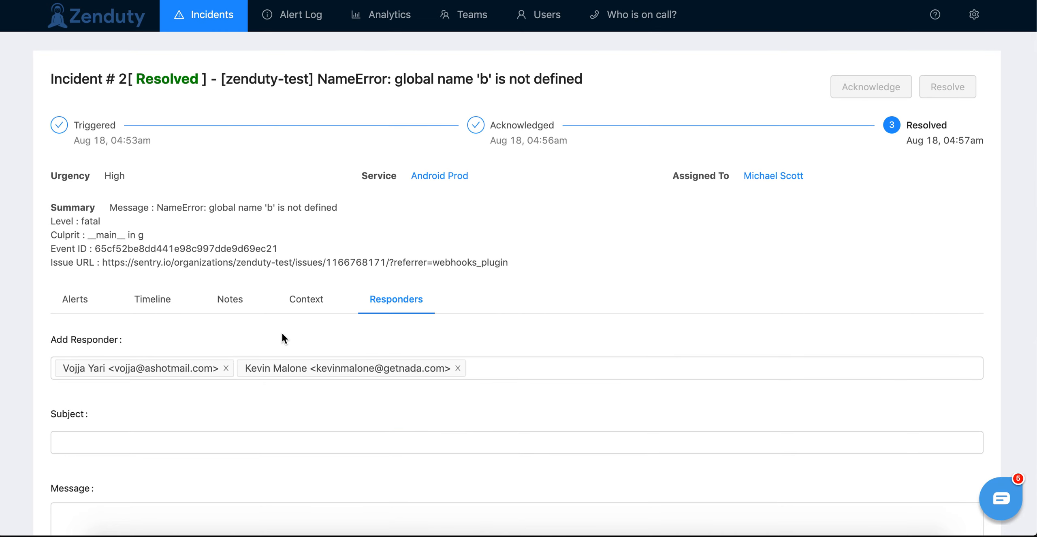
- Examine the details of incident 2's alert in the alert log and collapse them again
left_click(284, 12)
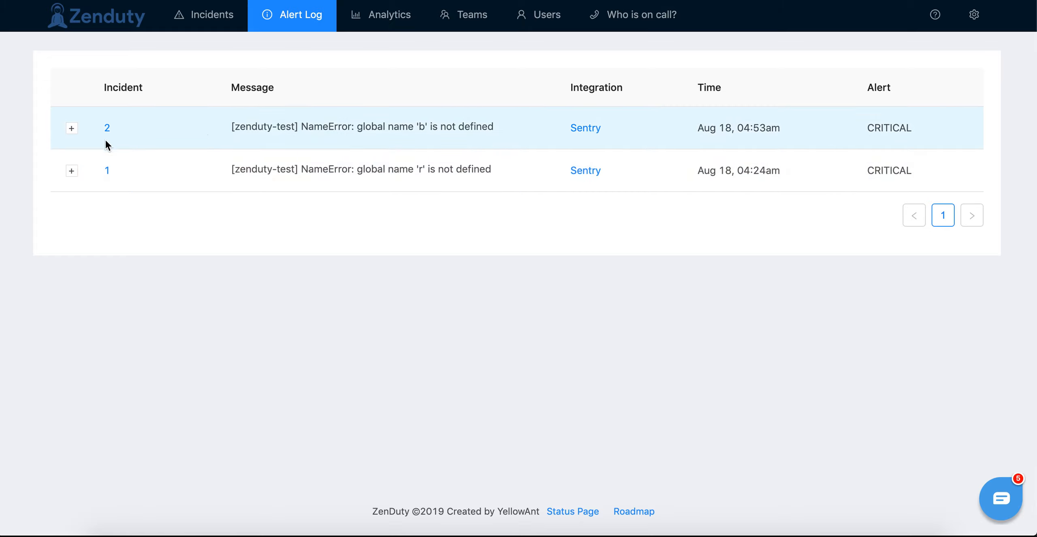
left_click(71, 128)
scroll(267, 144, "down", 10)
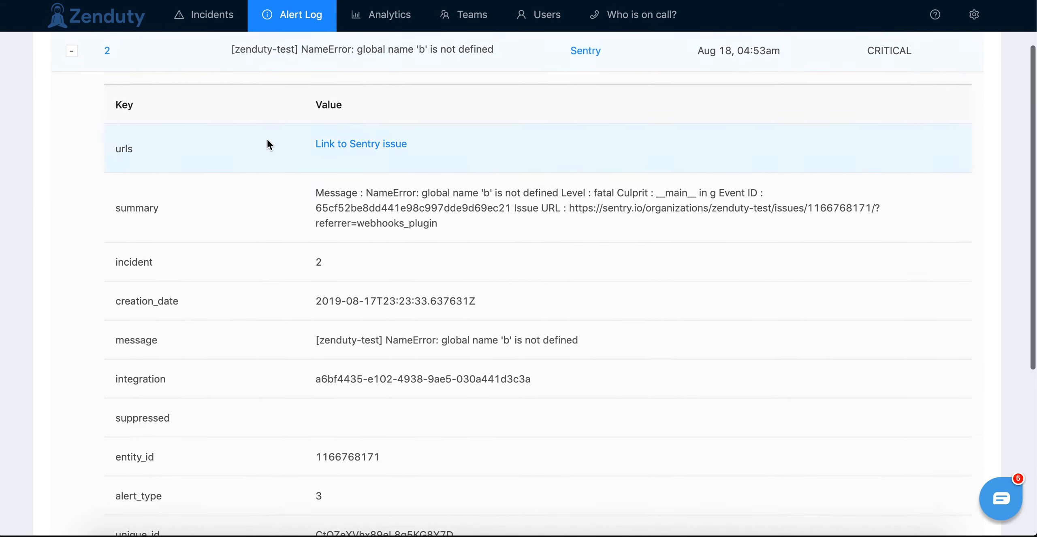
scroll(268, 144, "up", 4)
scroll(267, 143, "up", 5)
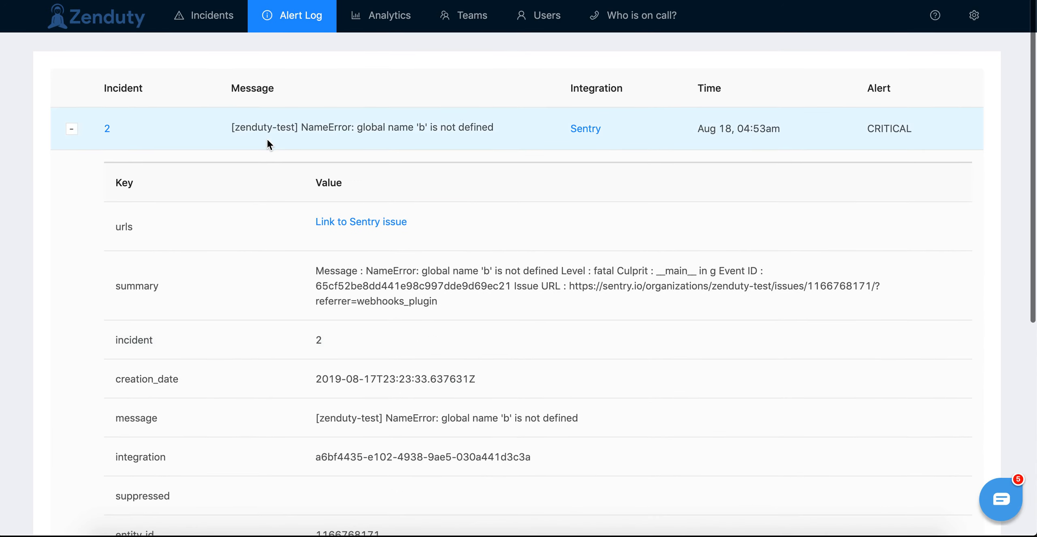
left_click(71, 130)
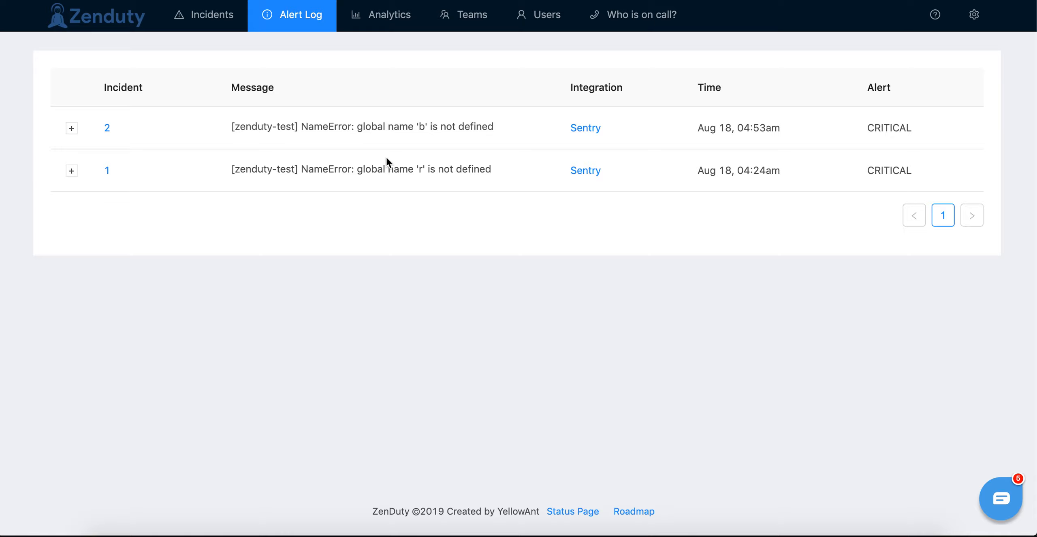
- Open incident 1 from the list of triggered incidents to view its details
left_click(224, 23)
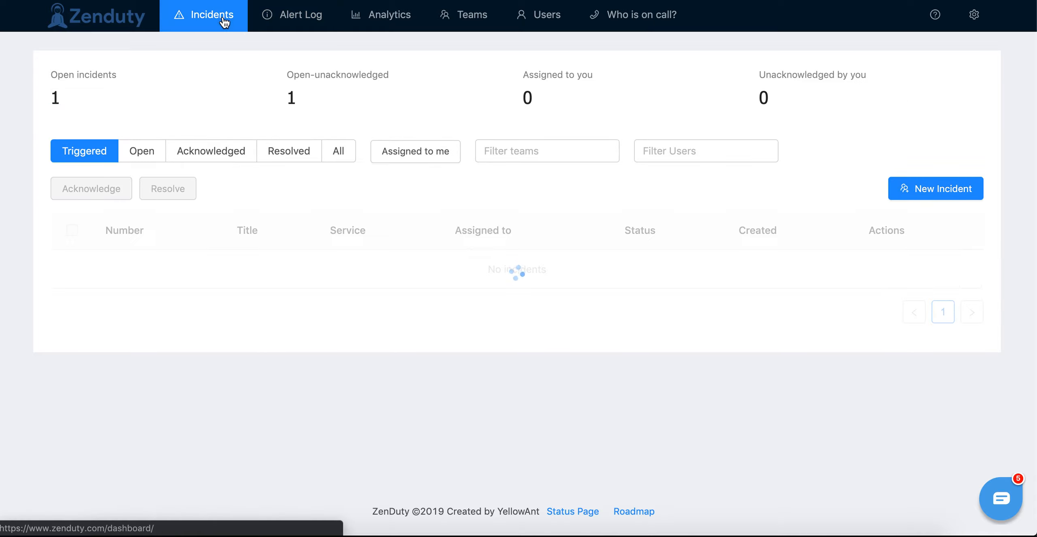
left_click(110, 268)
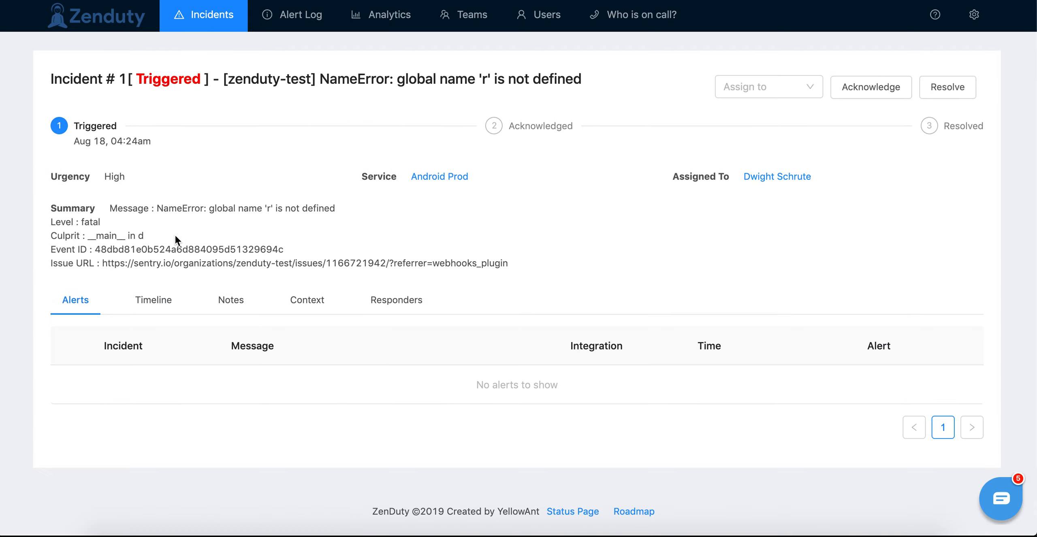
- Open the Sentry integration's alert rules from the alert log and start creating a new rule
left_click(315, 25)
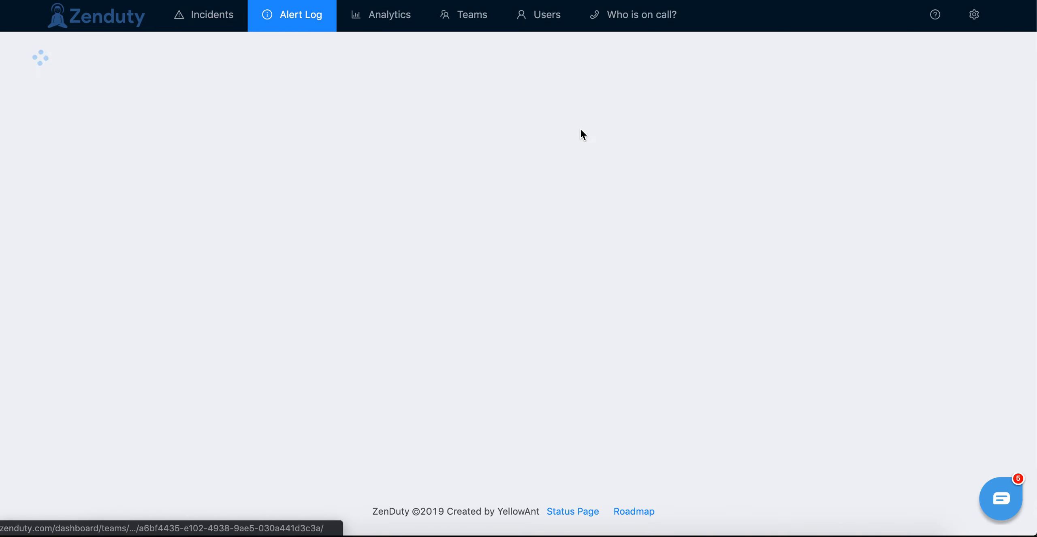
left_click(584, 129)
left_click(323, 153)
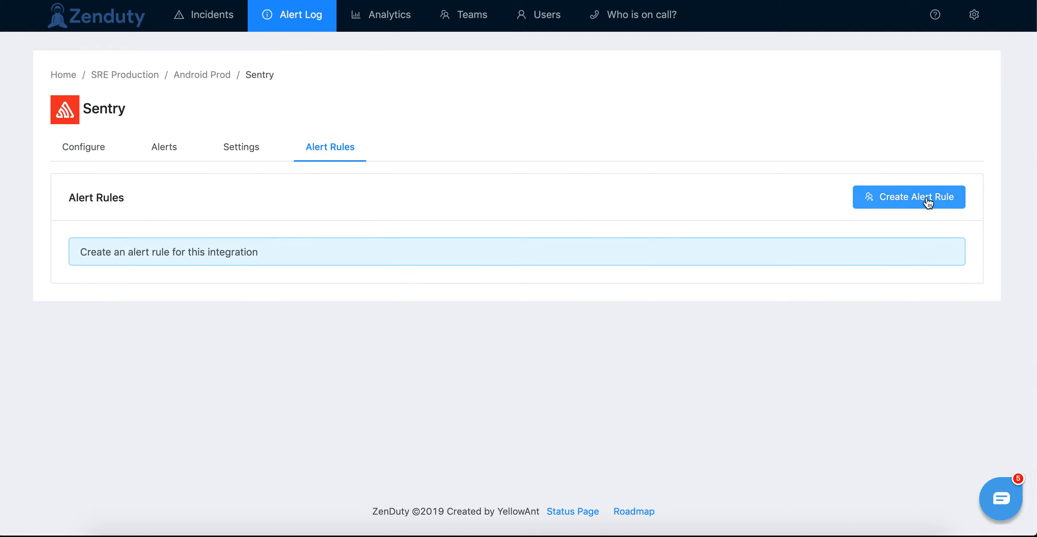
left_click(912, 198)
left_click(656, 96)
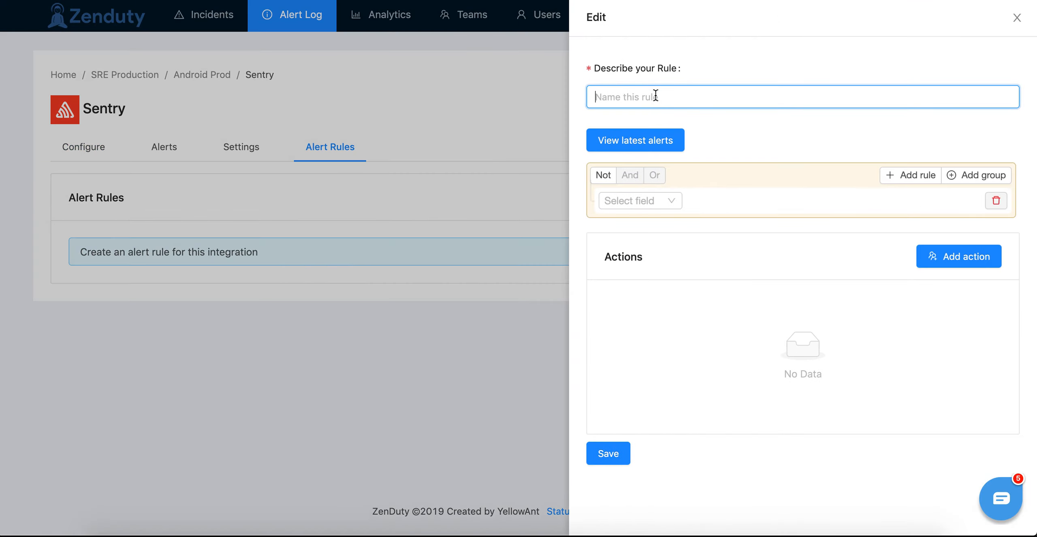